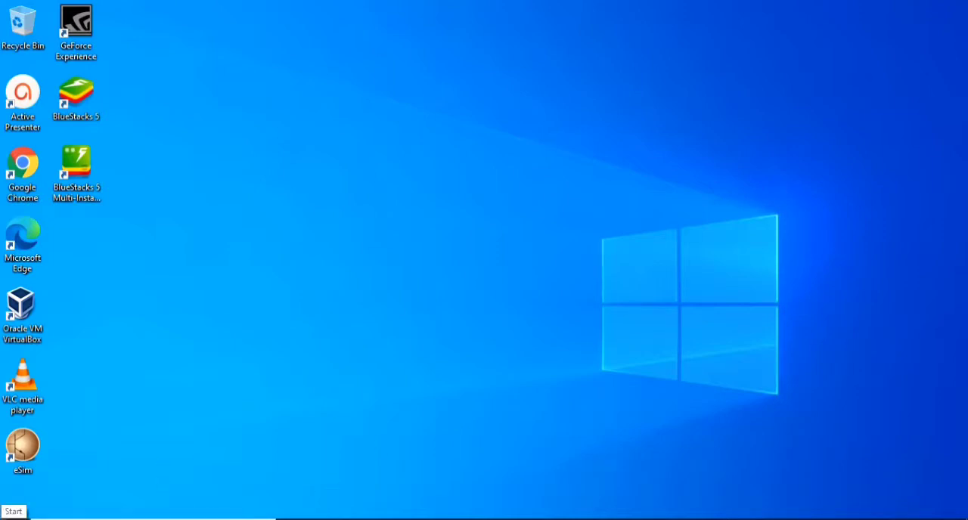
- Open Word 2013, create a blank document and dismiss the Office activation wizard
left_click(15, 519)
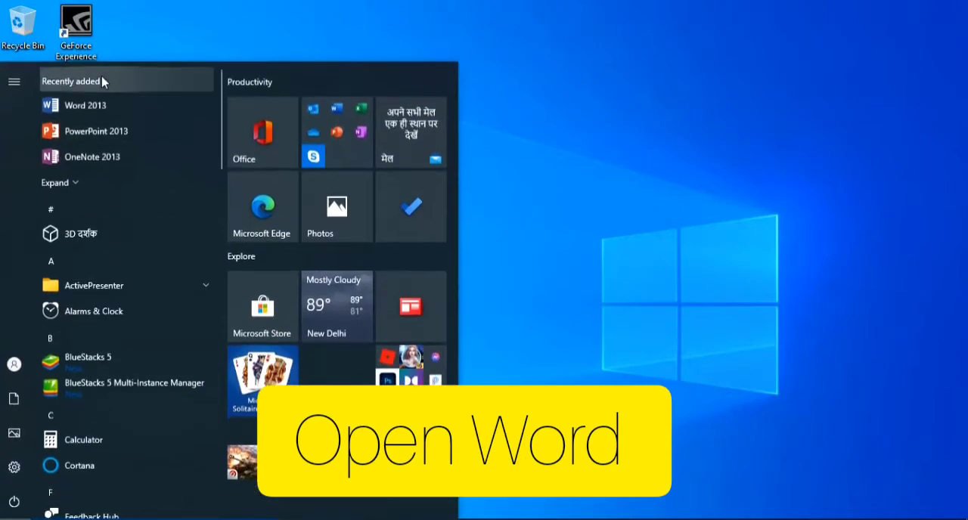
left_click(76, 106)
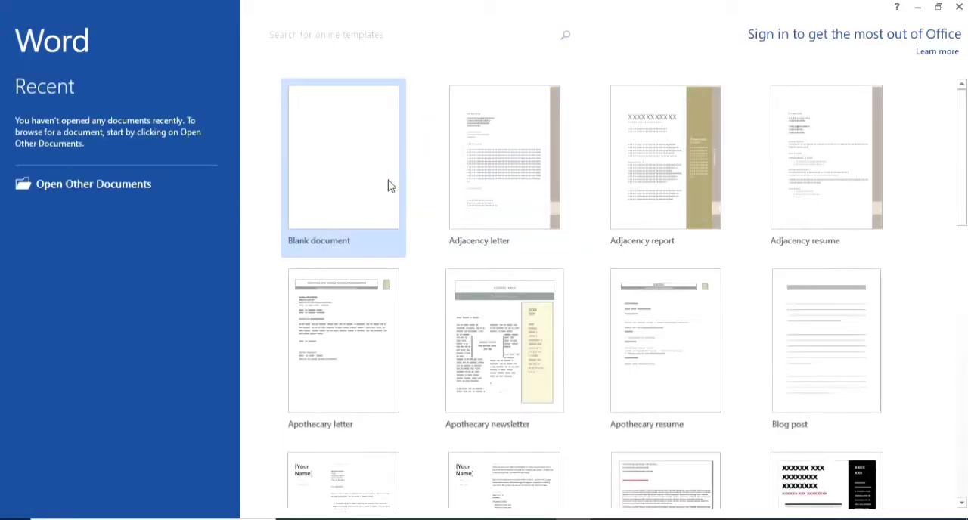
left_click(382, 186)
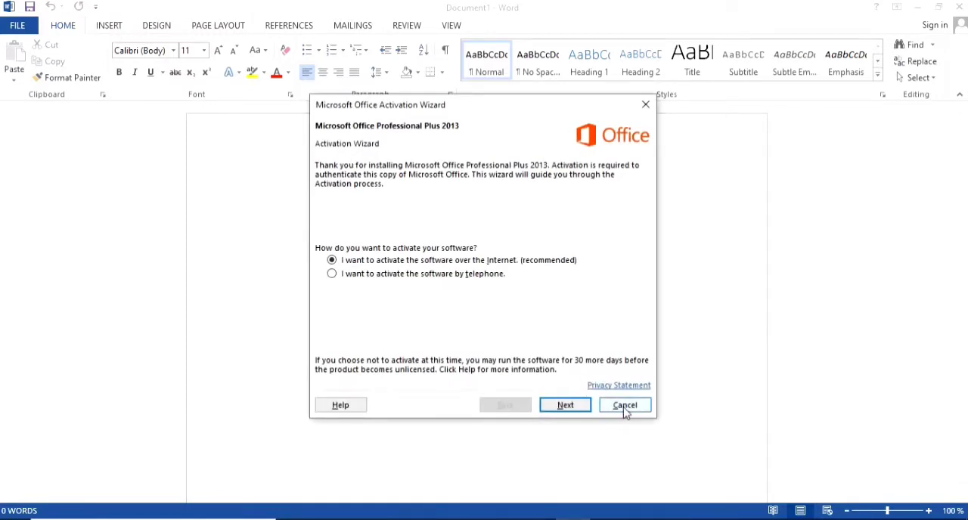
left_click(625, 409)
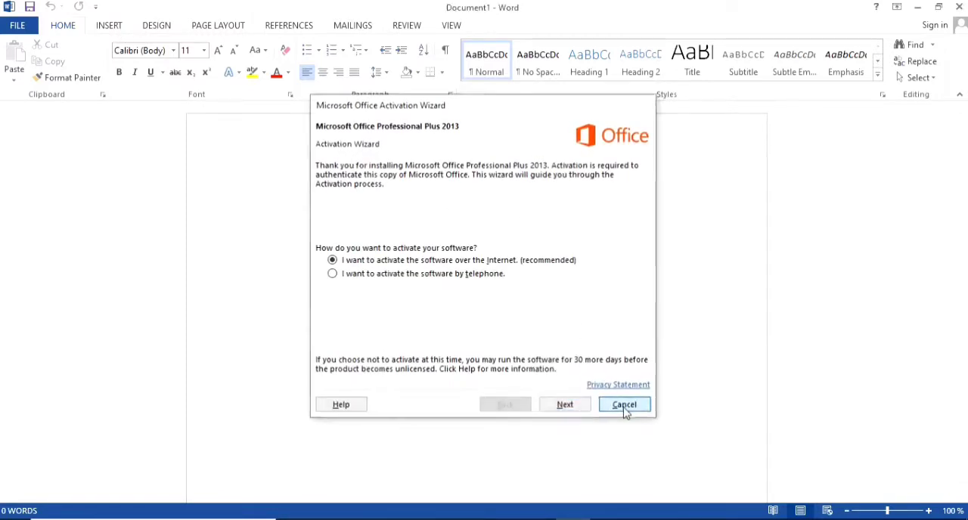
- Enter the centred title "Marksheet" on the first line of the document
left_click(108, 26)
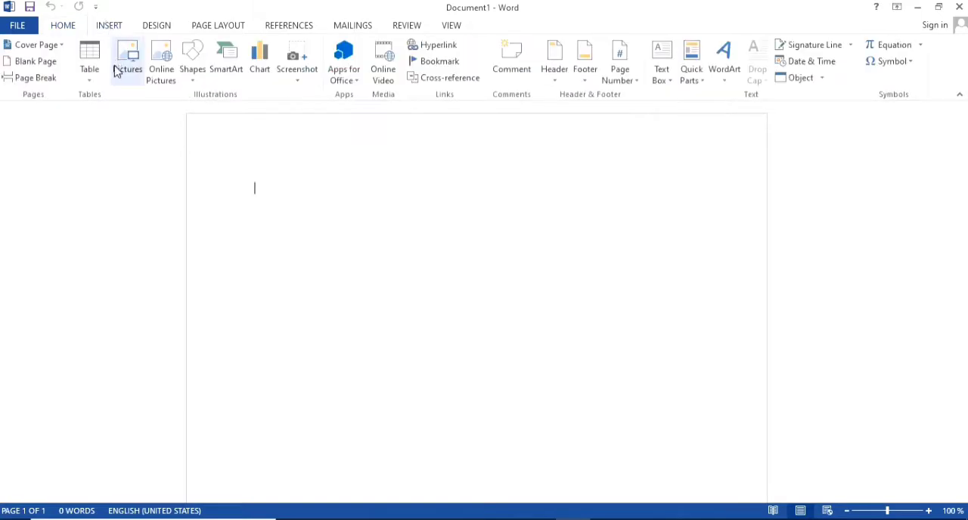
left_click(62, 27)
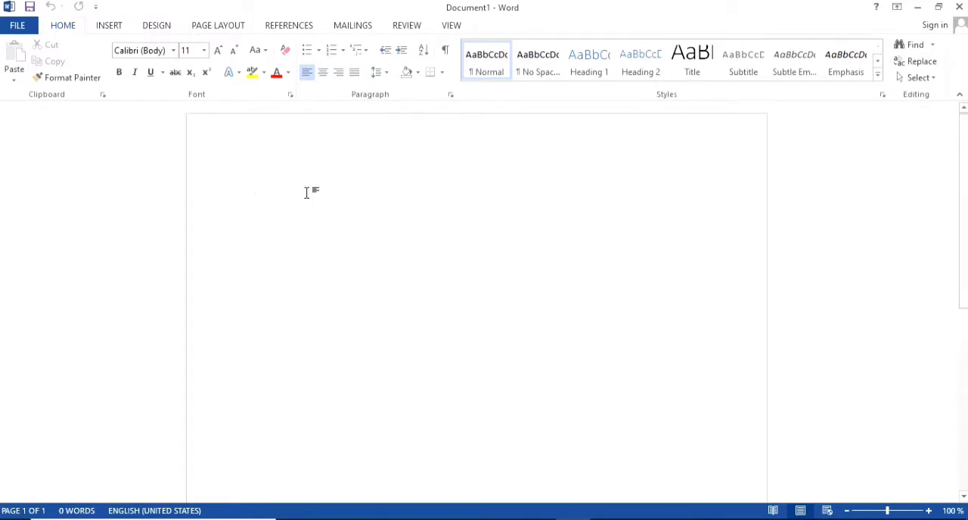
key("ctrl+e")
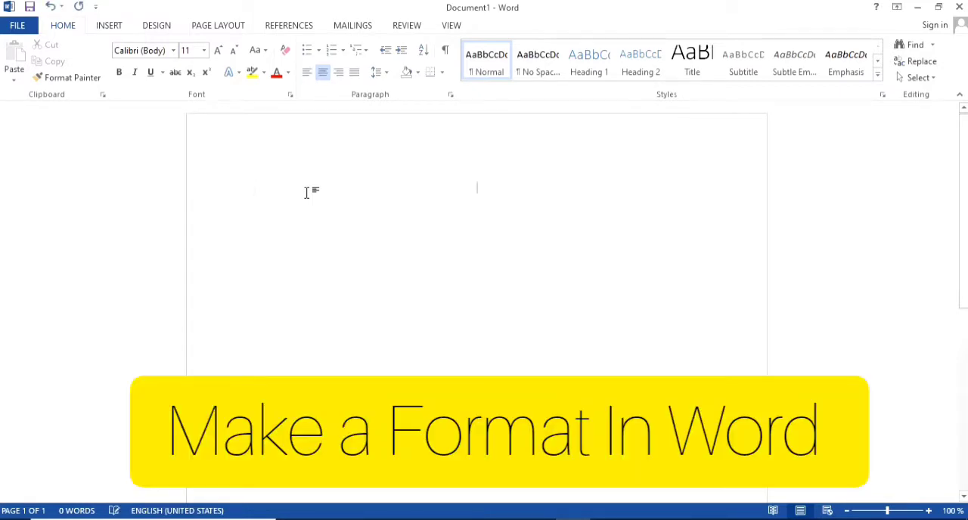
type("Mar")
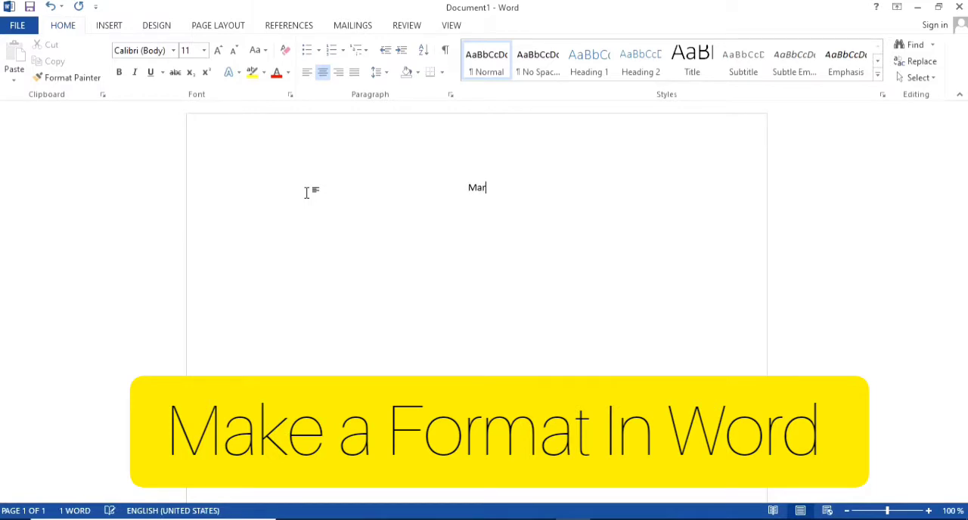
type("ket")
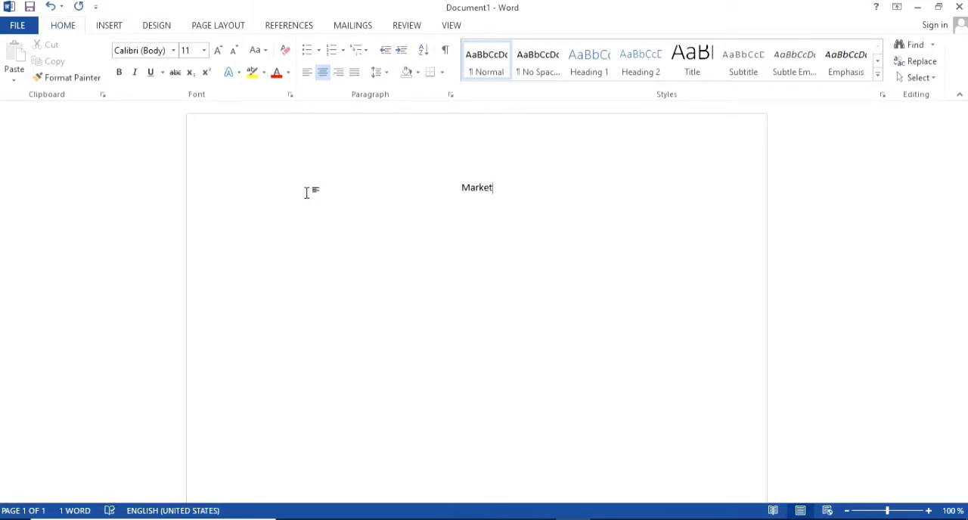
key("BackSpace")
key("BackSpace")
key("BackSpace")
type("sheet")
- Format the "Marksheet" title as bold and underlined
key("shift+Left")
key("shift+Left")
key("shift+Left")
key("shift+Left")
key("shift+Left")
key("shift+Left")
key("shift+Left")
key("shift+Left")
key("shift+Left")
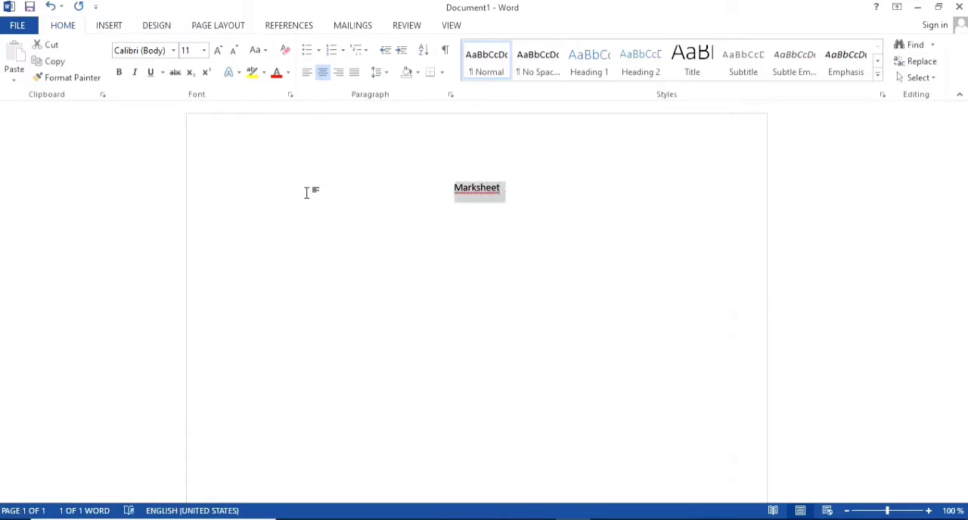
key("ctrl+u")
key("ctrl+b")
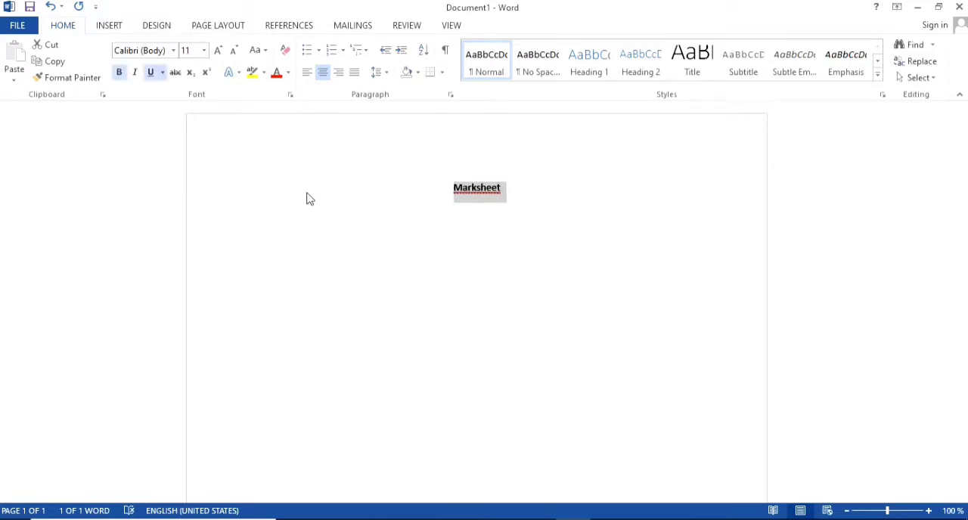
left_click(510, 192)
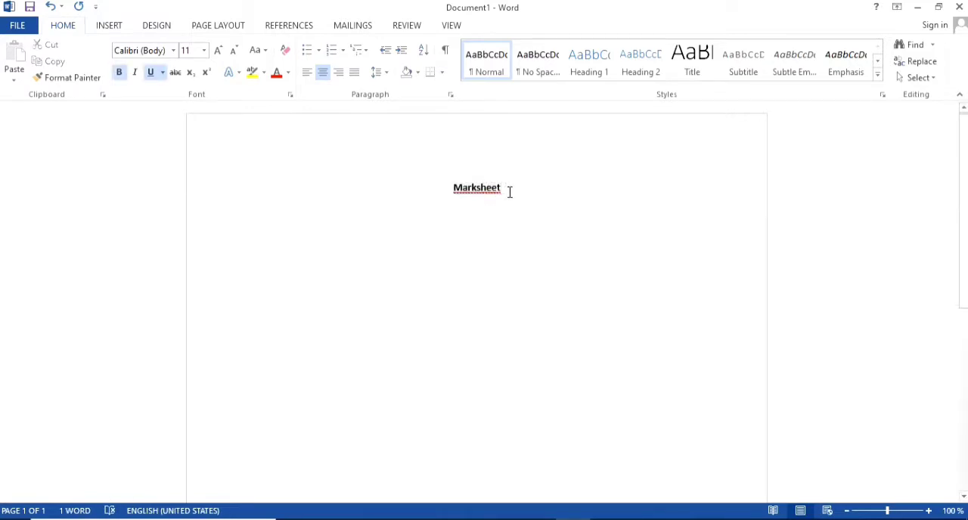
- Insert a table with three columns and four rows on a new line below the title
key("Return")
left_click(115, 27)
left_click(88, 79)
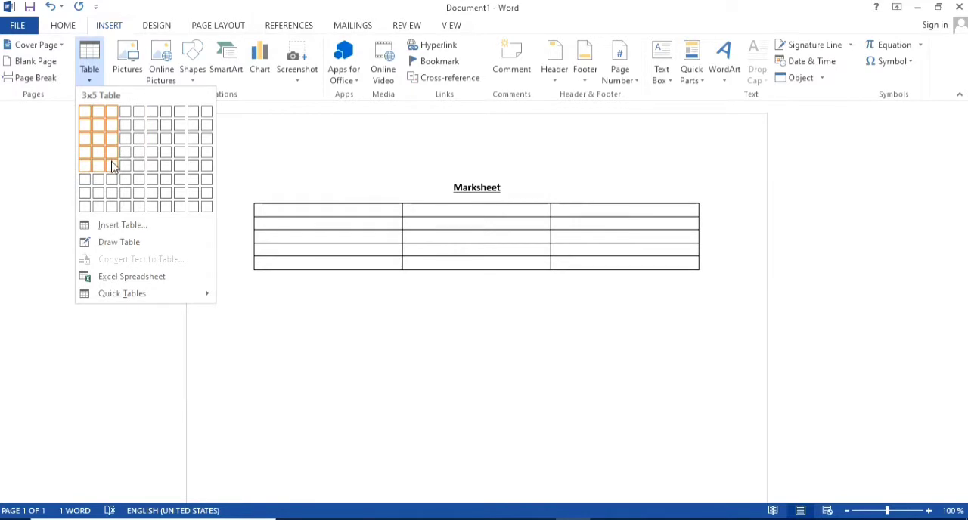
left_click(113, 152)
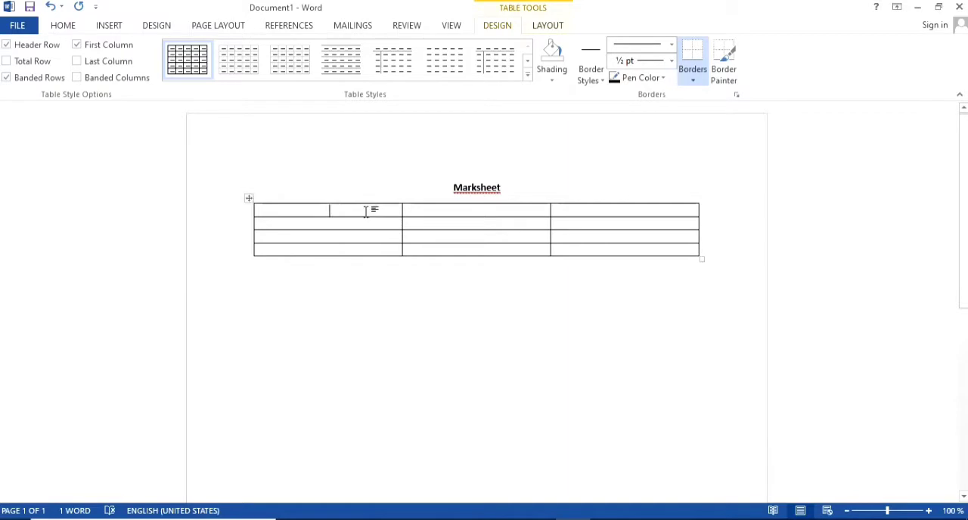
- Fill the table's header row with "Sl no", "subject" and "marks"
type("sl no")
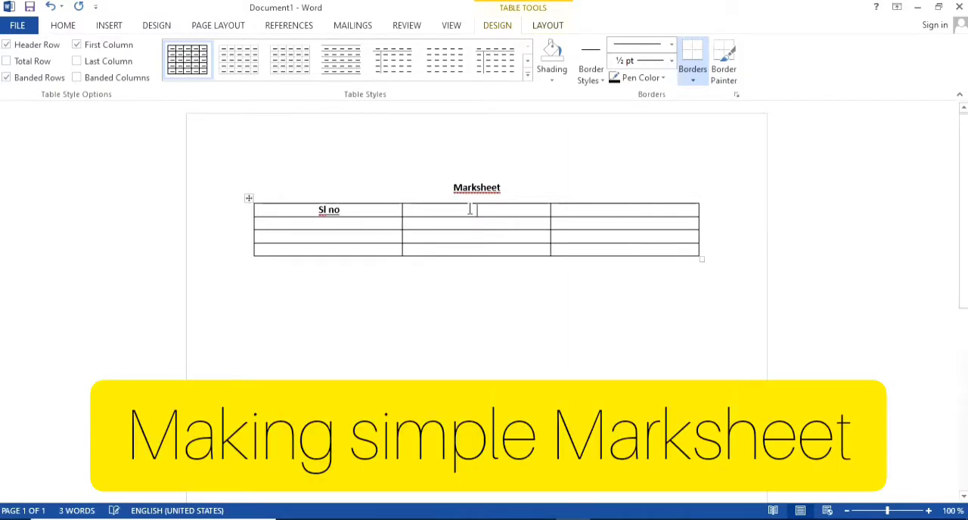
type("subje")
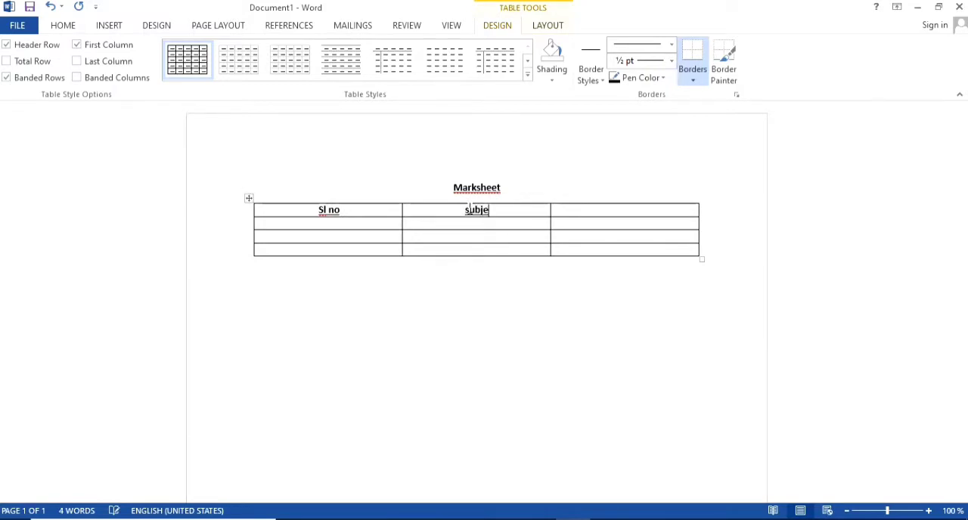
type("ct")
left_click(624, 213)
type("marks")
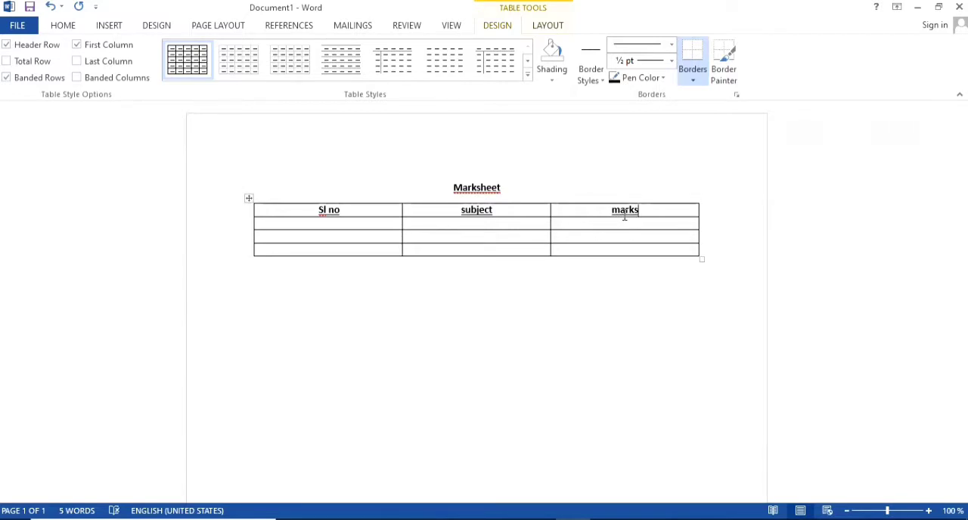
type("1")
- Number the three rows below the header 1, 2 and 3 in the Sl no column
left_click(368, 235)
type("1")
key("BackSpace")
type("2")
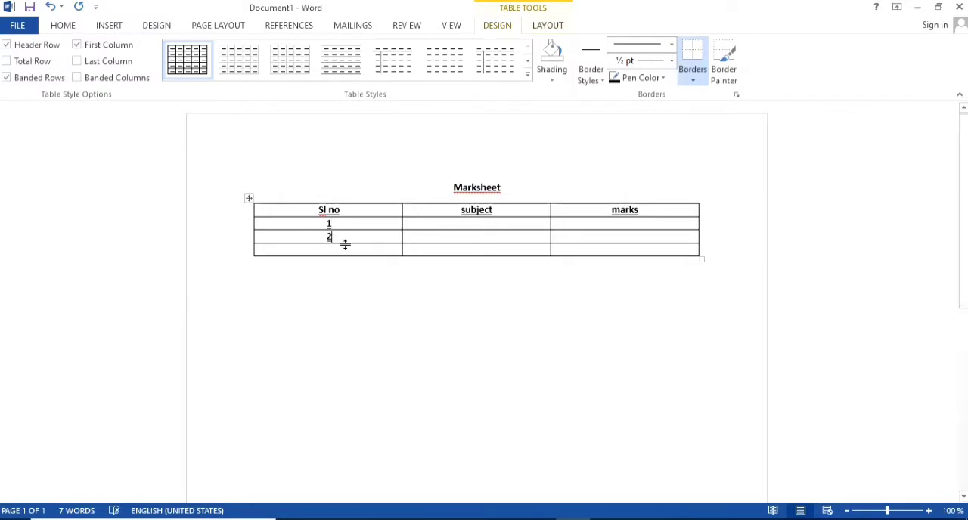
left_click(344, 250)
type("3")
- Enter English, Maths and Science in the three rows of the subject column
left_click(476, 226)
type("e")
type("English")
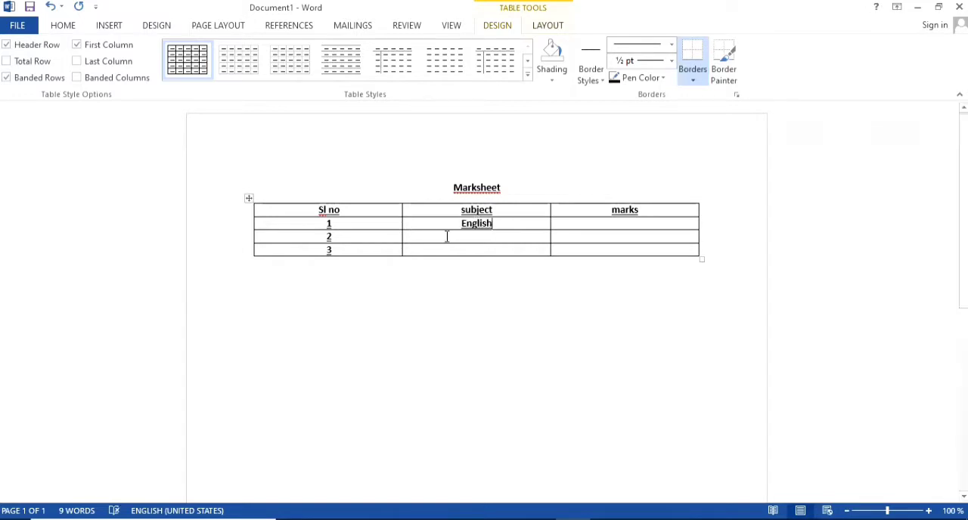
left_click(454, 237)
type("A")
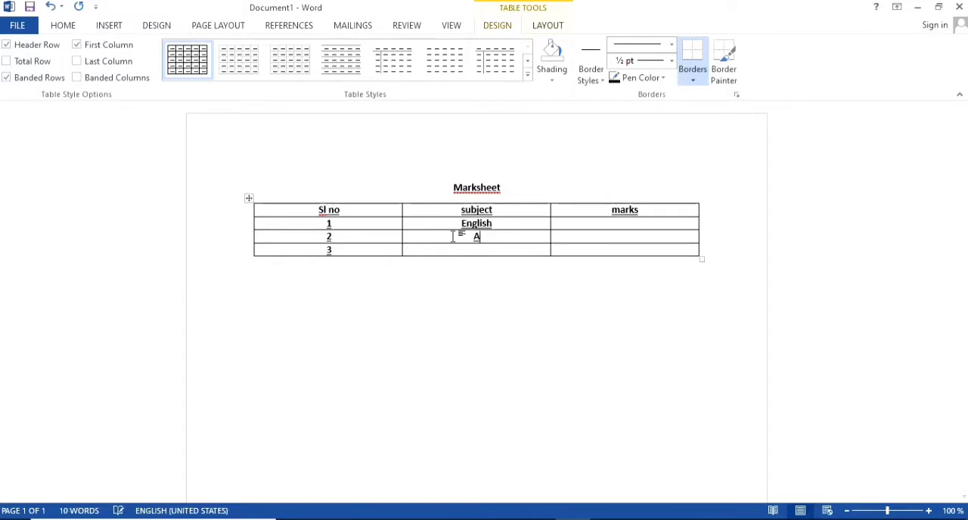
key("BackSpace")
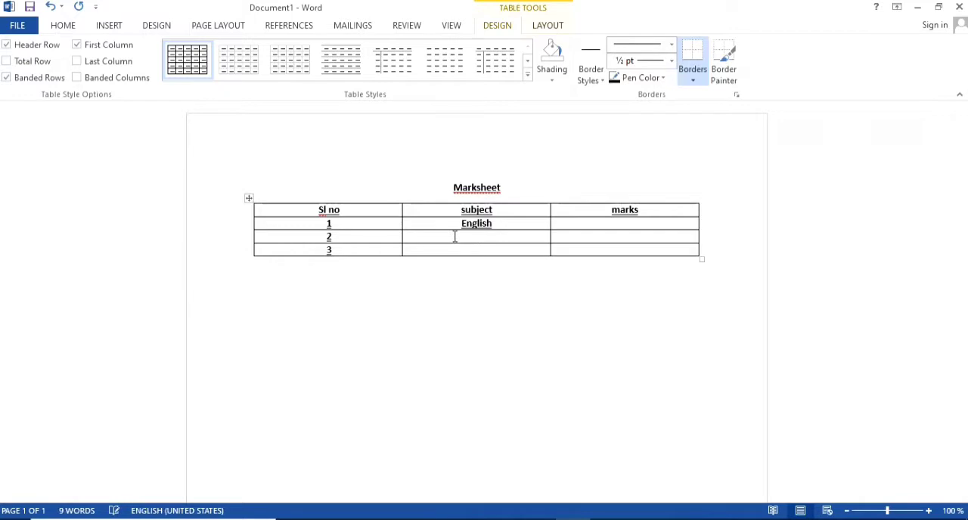
type("Maths")
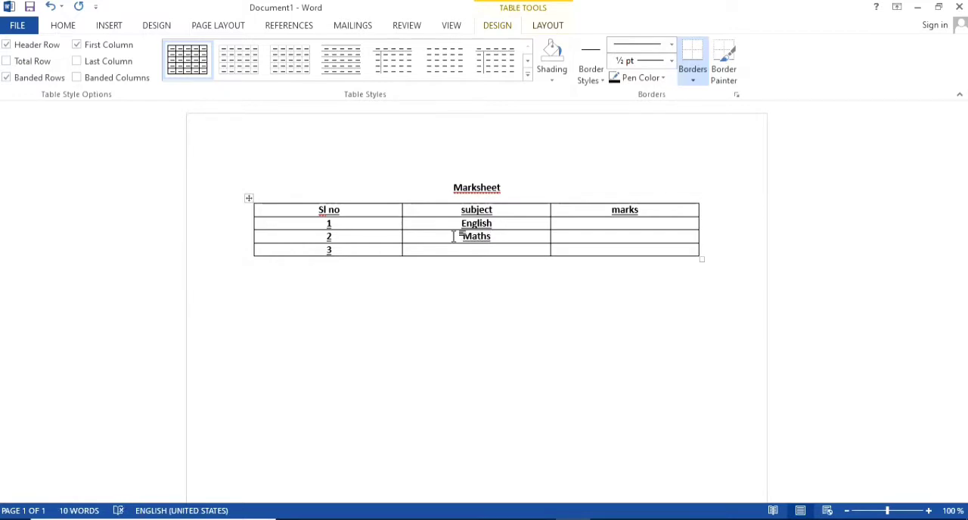
left_click(477, 253)
type("Science")
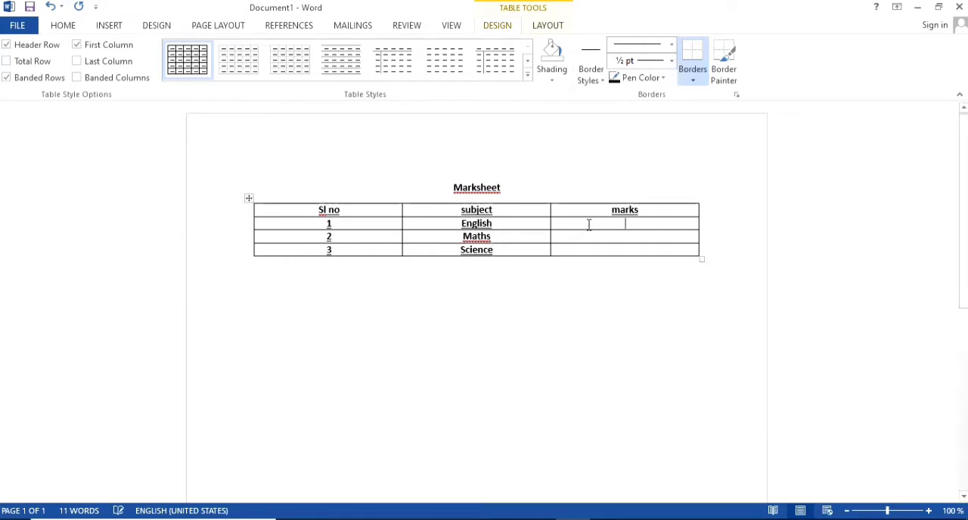
- Add the word "Signature" a few lines below the table, without bold or underline
left_click(576, 323)
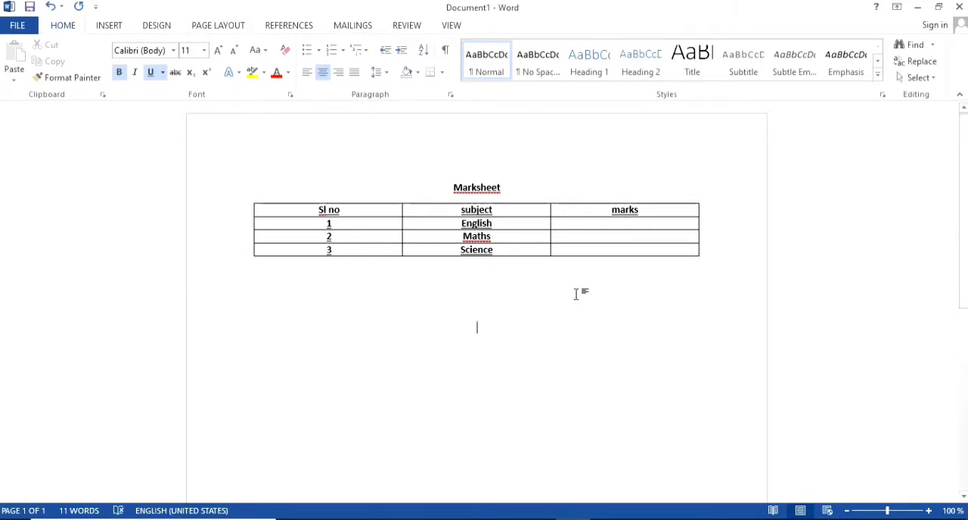
type("____________")
key("BackSpace")
key("BackSpace")
key("BackSpace")
key("BackSpace")
key("BackSpace")
key("BackSpace")
key("BackSpace")
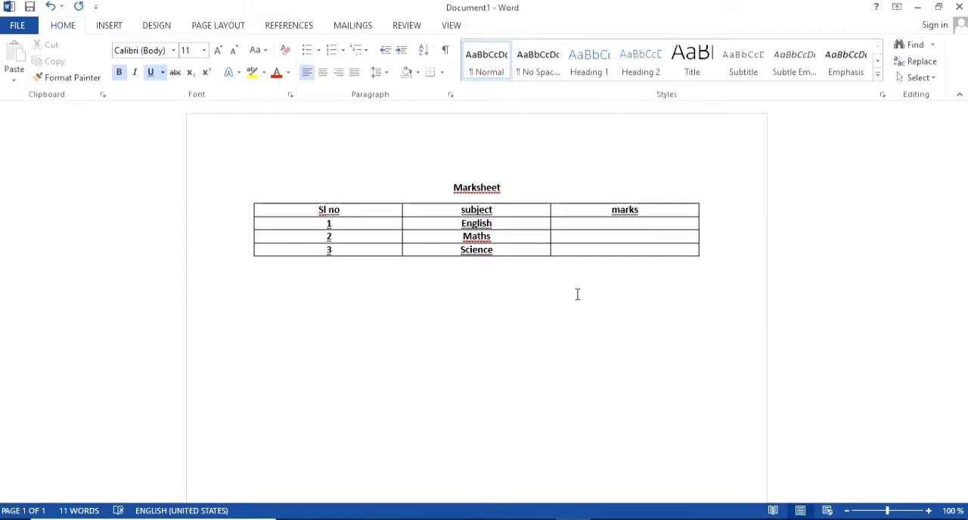
key("ctrl+u")
key("ctrl+b")
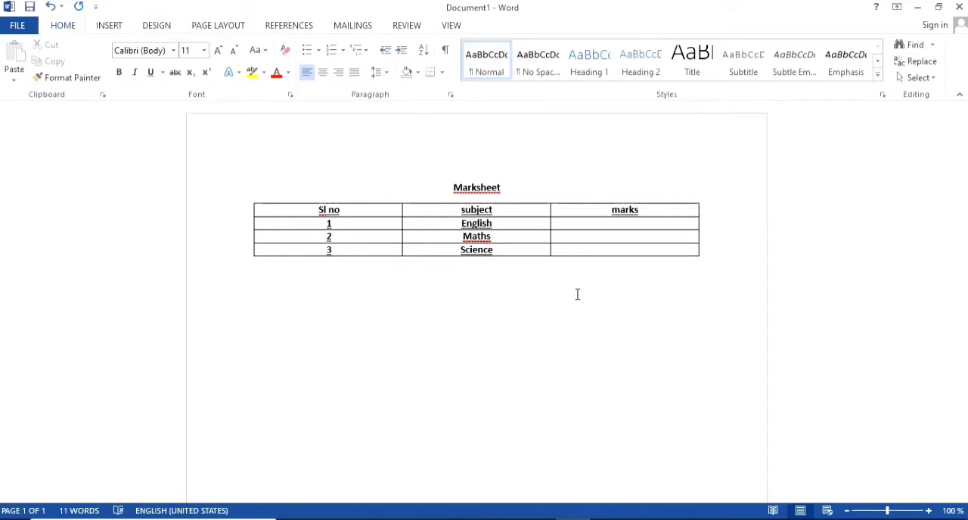
type("Signature")
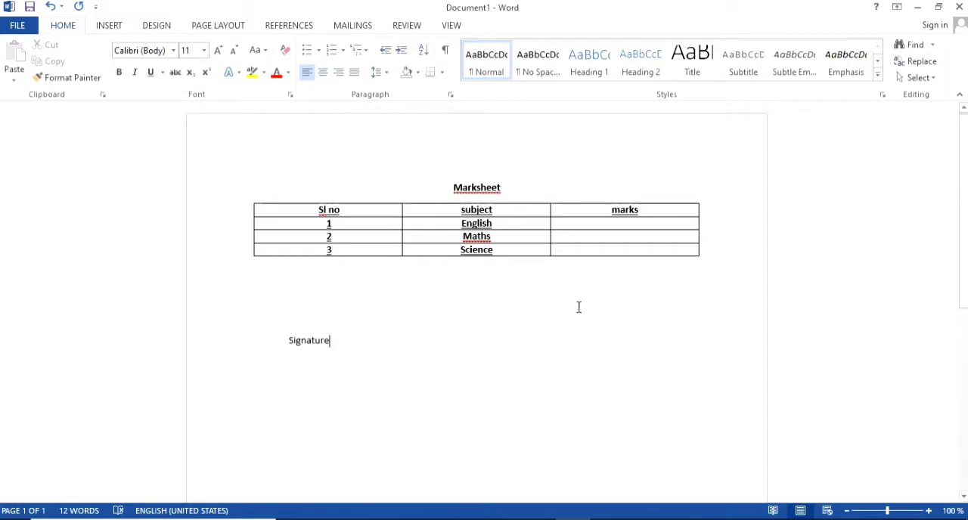
- Indent the word "Signature" so it sits toward the right side of the page
left_click(289, 342)
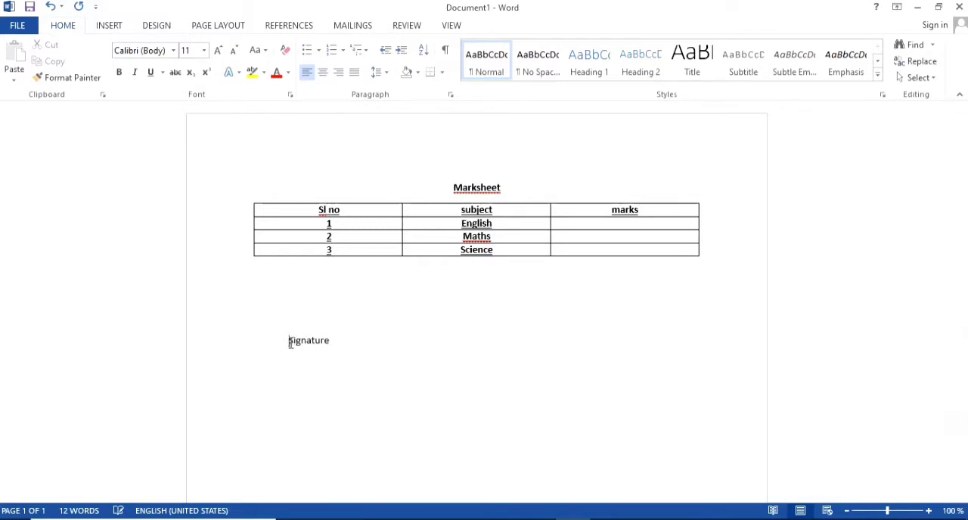
key("Tab")
key("Tab")
key("Tab")
key("Tab")
key("Tab")
key("Tab")
key("Tab")
key("Tab")
key("Tab")
key("Tab")
key("Tab")
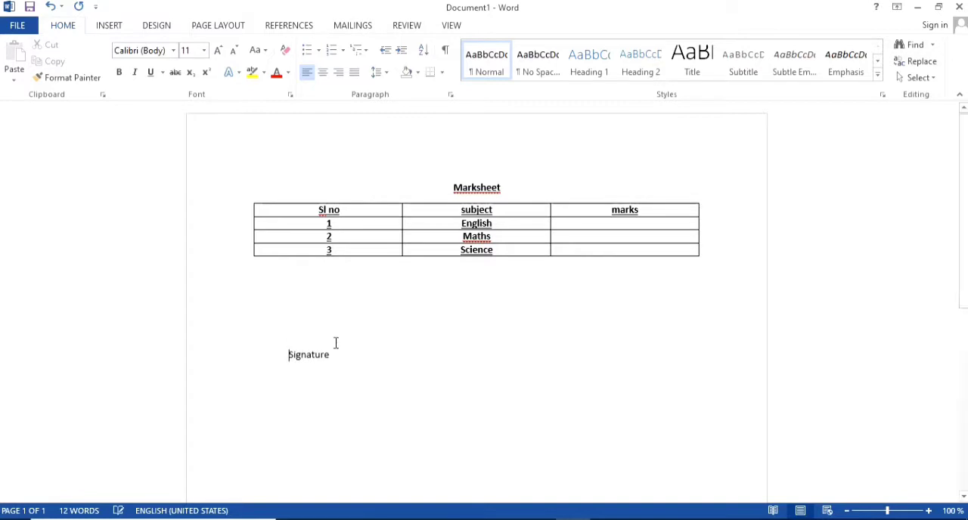
key("Tab")
key("Tab")
key("Tab")
key("Tab")
key("Tab")
key("Tab")
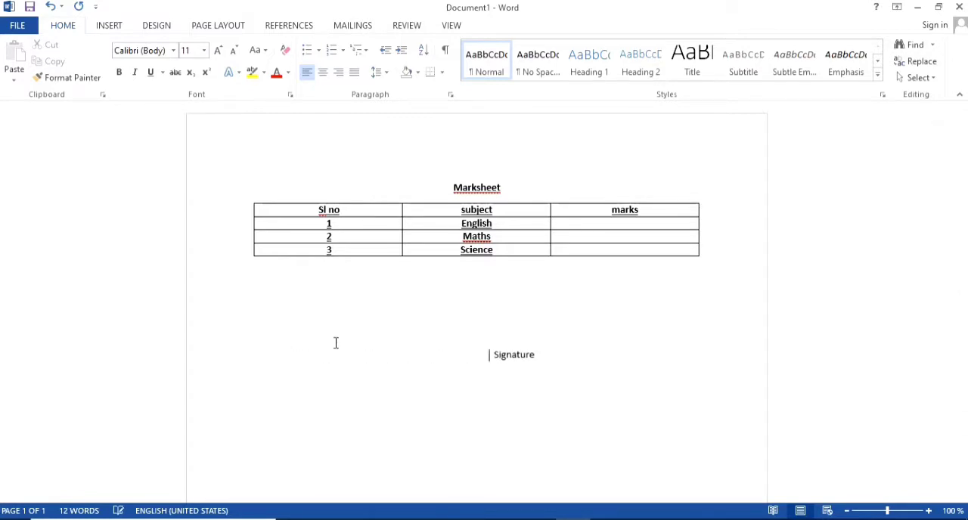
key("Tab")
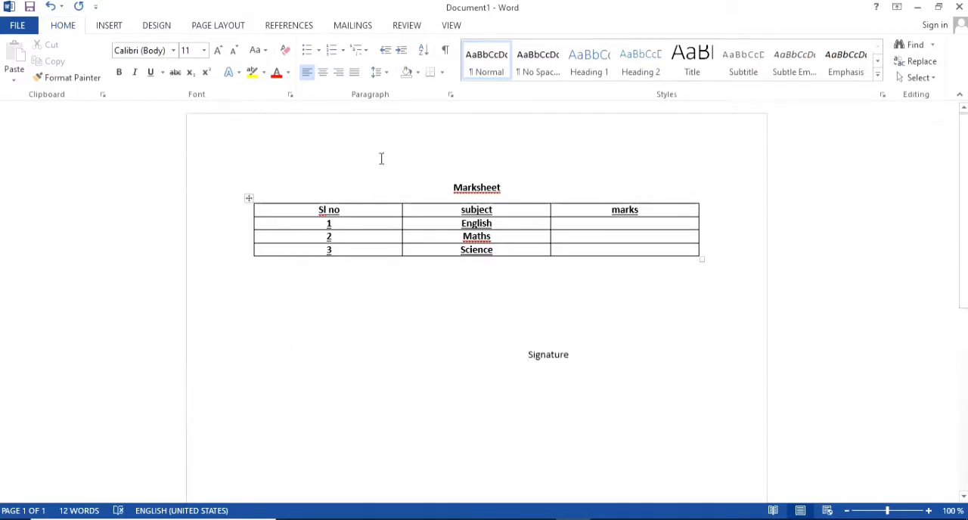
- Save the document to the Desktop as a Word Document named Marksheet
left_click(30, 6)
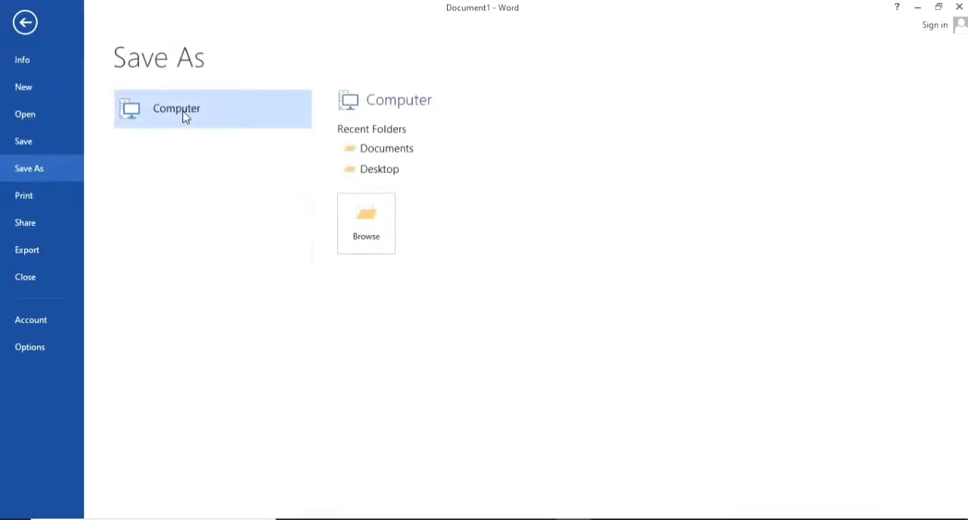
left_click(368, 172)
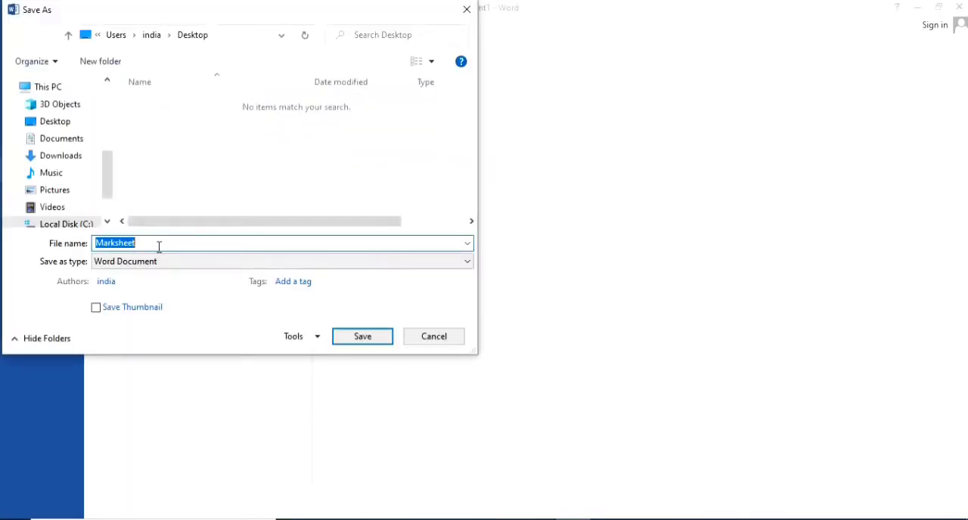
left_click(356, 340)
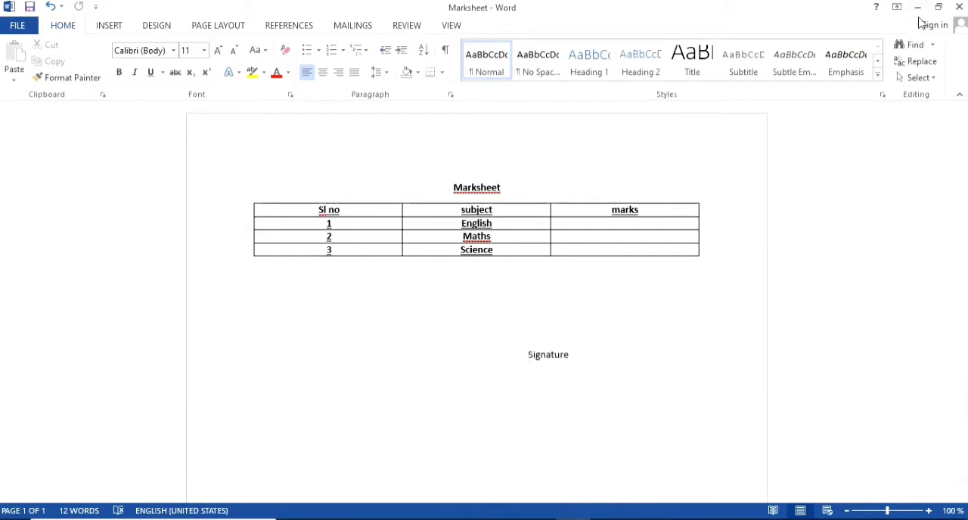
- Close the Word document and create a blank workbook in Excel 2013, dismissing the activation prompt
left_click(959, 7)
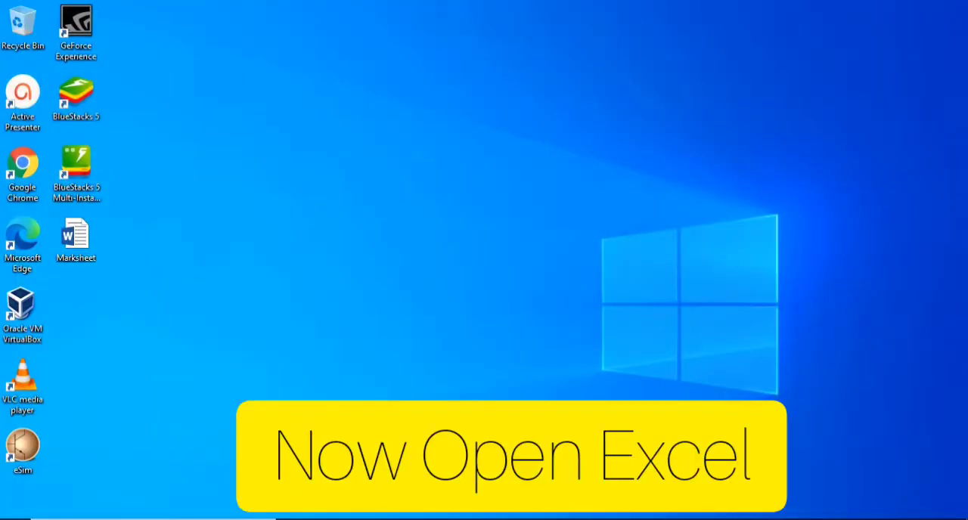
key("super")
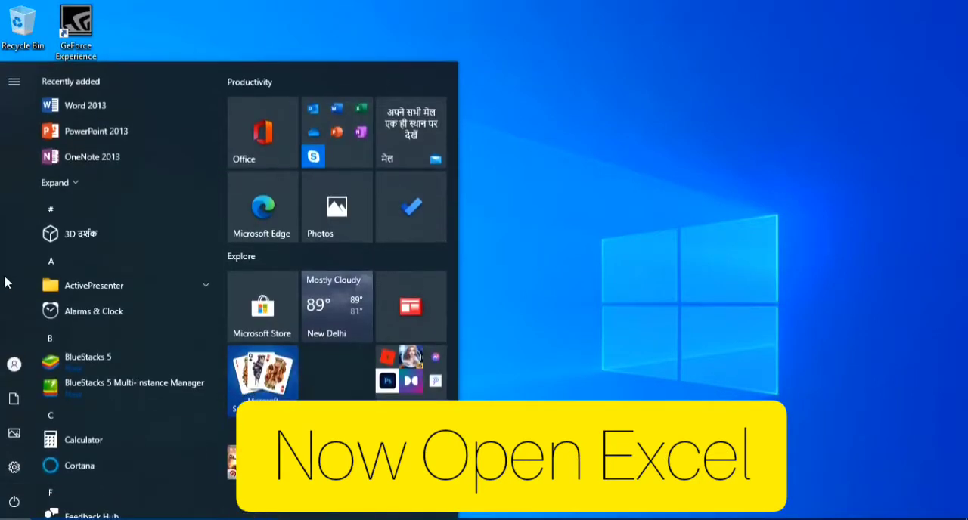
left_click(76, 185)
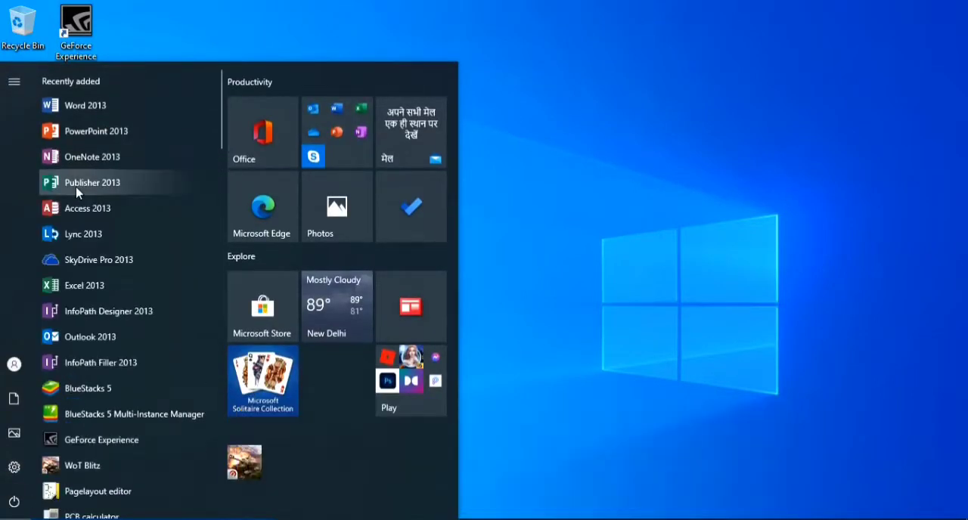
left_click(80, 287)
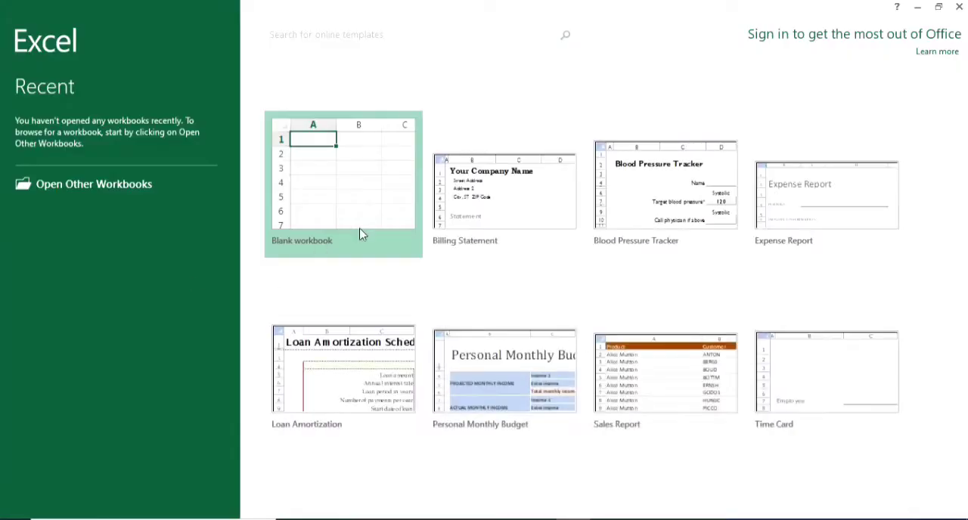
left_click(365, 174)
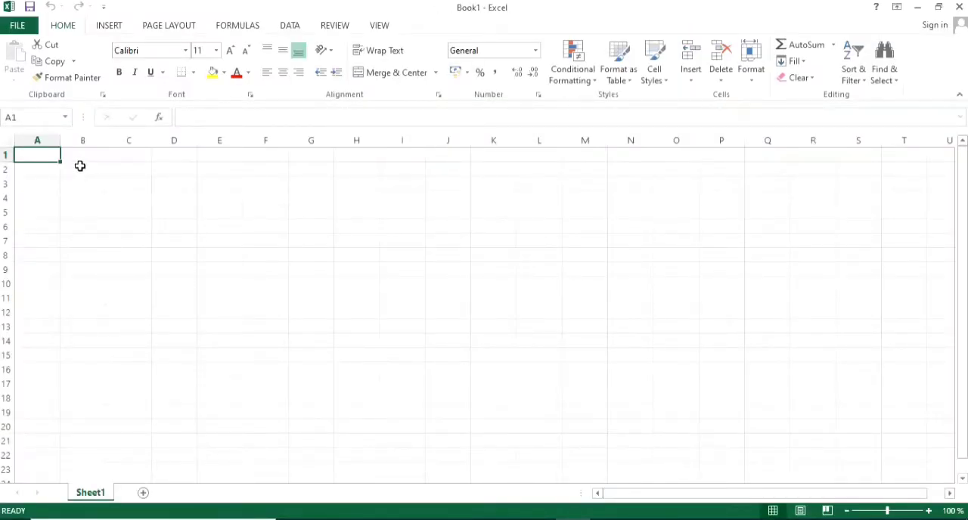
left_click(625, 402)
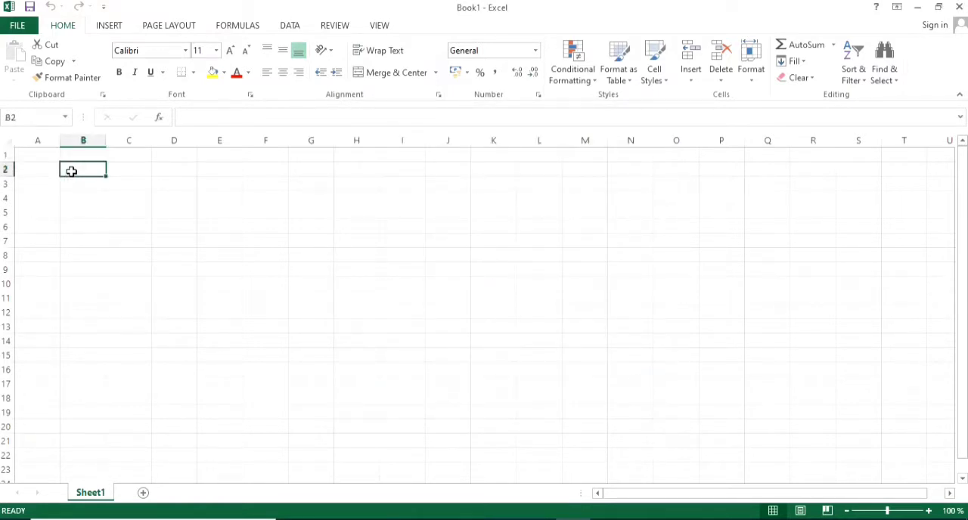
- Enter the column headings sl no, english, maths and science in cells A1 to D1
left_click(42, 155)
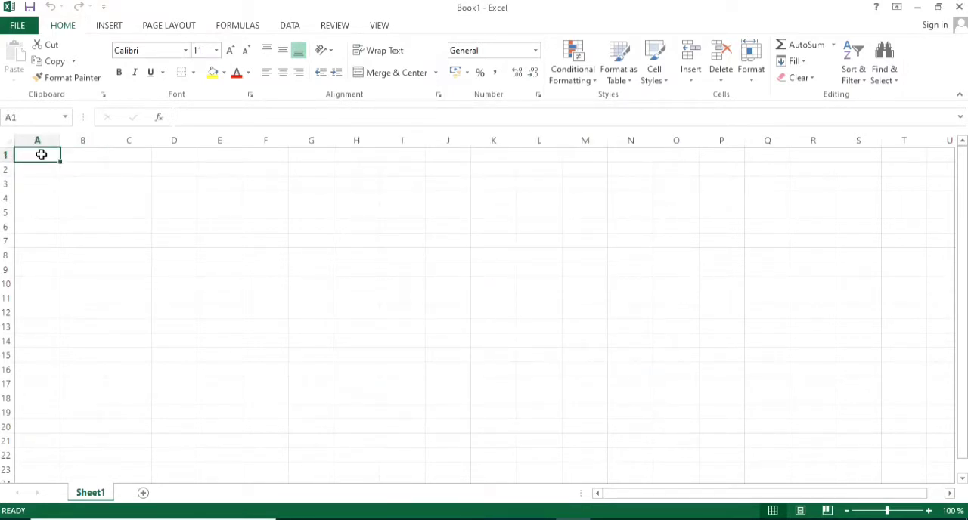
type("sl")
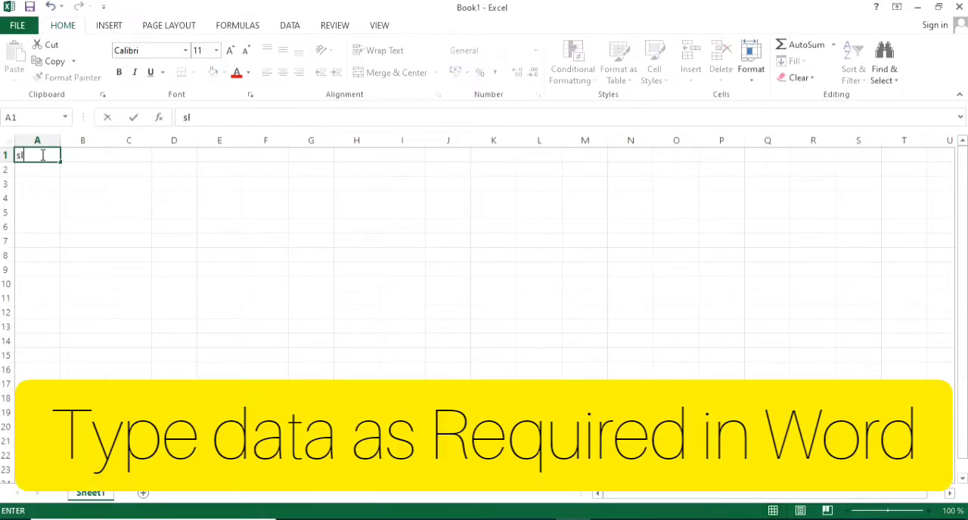
type(" no")
key("Tab")
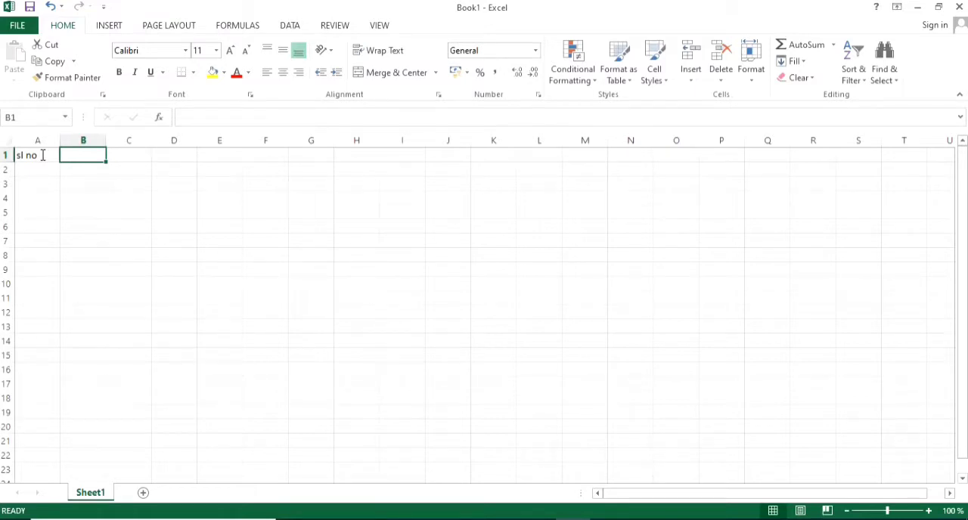
type("en")
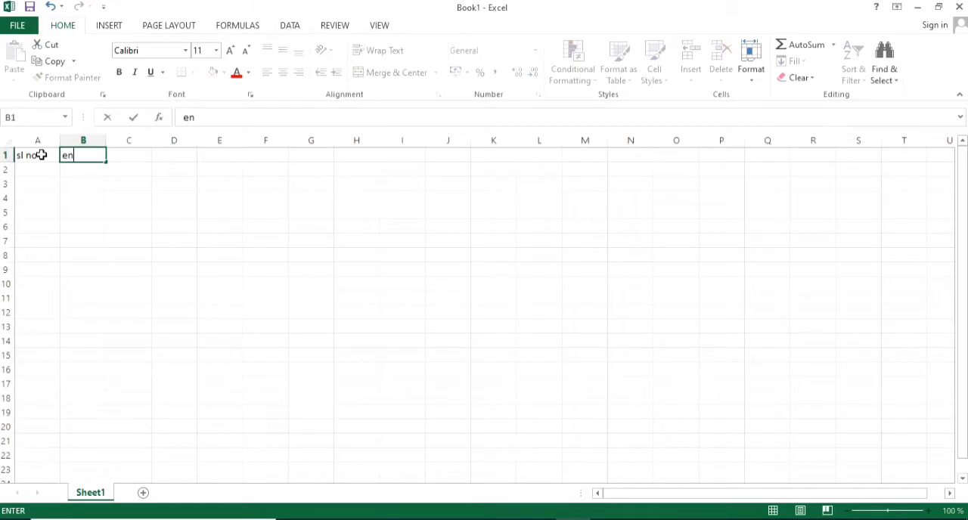
type("glish")
key("Tab")
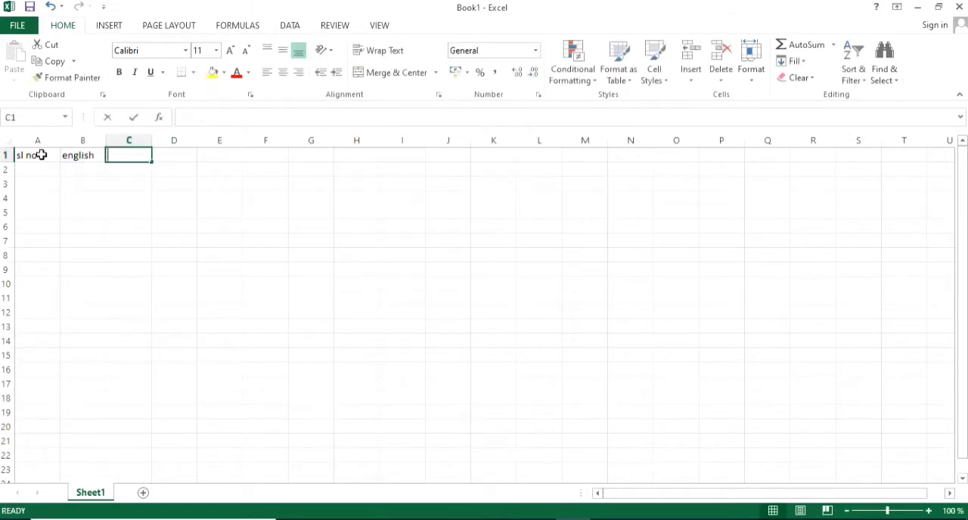
type("maths")
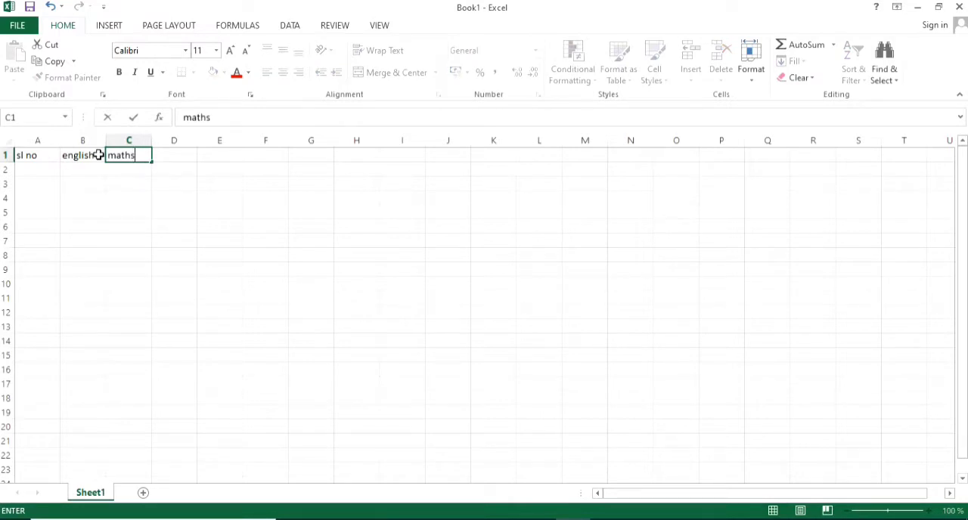
key("Tab")
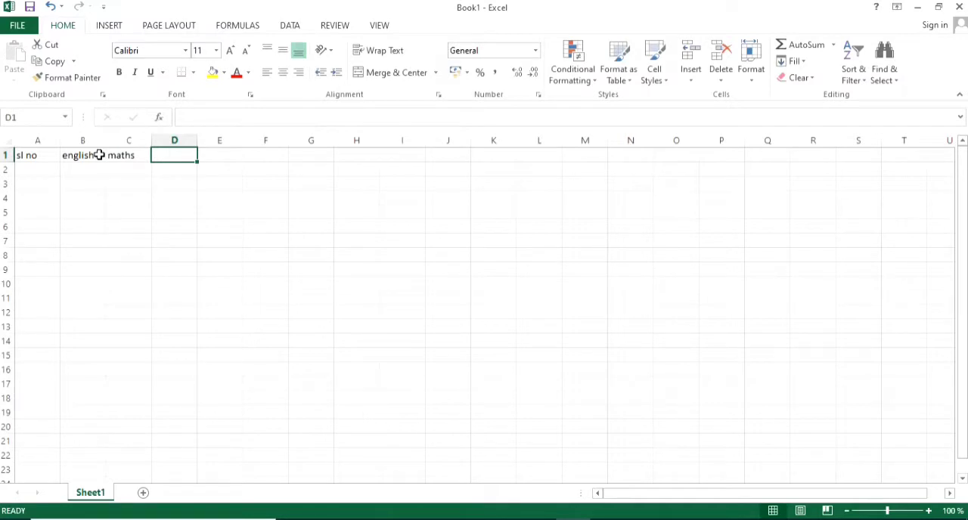
type("science")
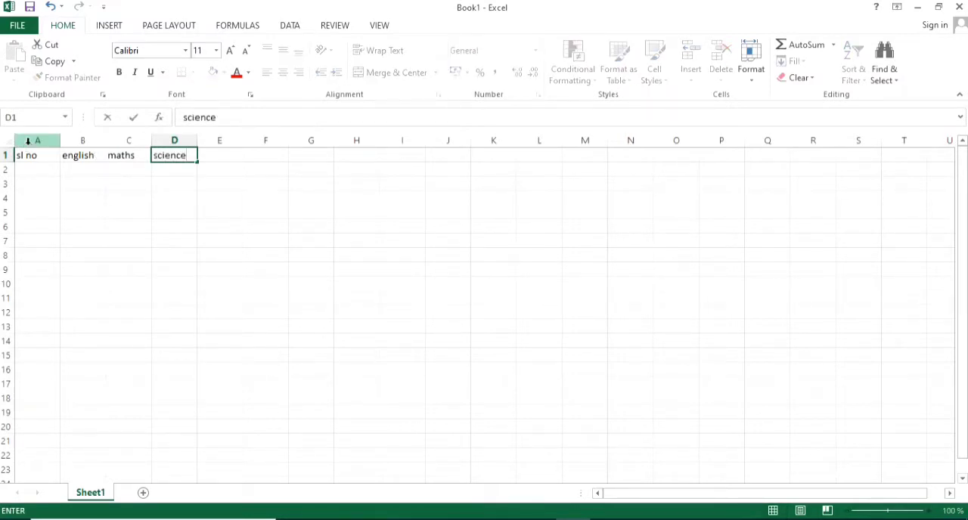
left_click(45, 158)
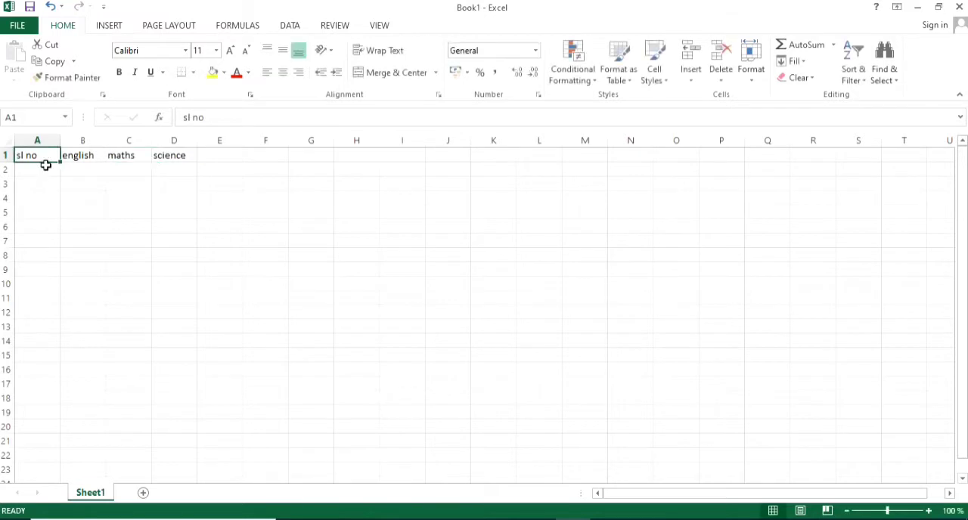
left_click(43, 171)
key("Up")
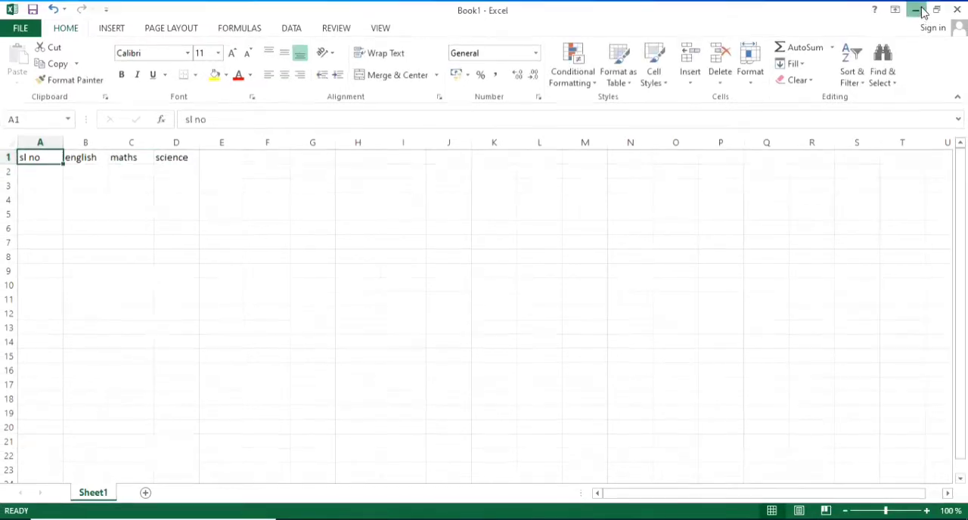
- Switch to Word by reopening the Marksheet document from the Desktop, and dismiss the activation wizard
left_click(916, 10)
double_click(76, 238)
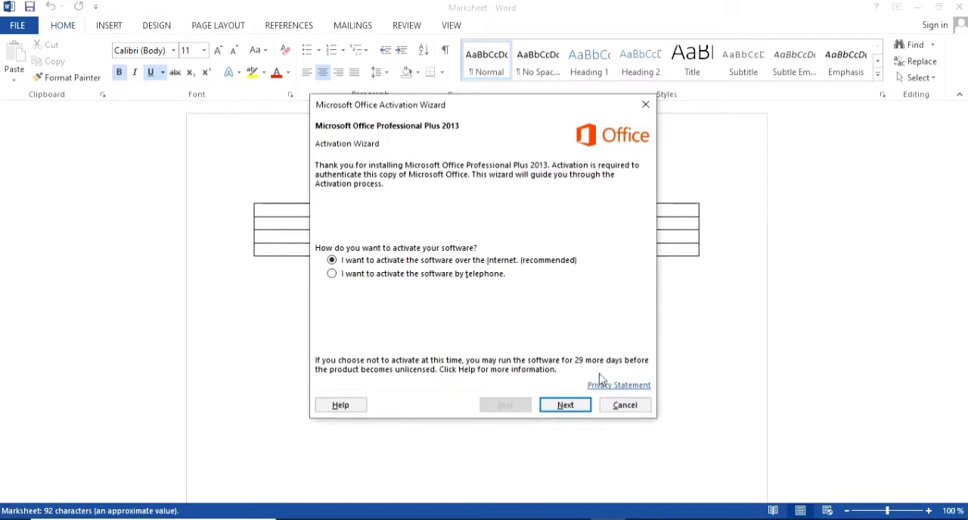
left_click(624, 406)
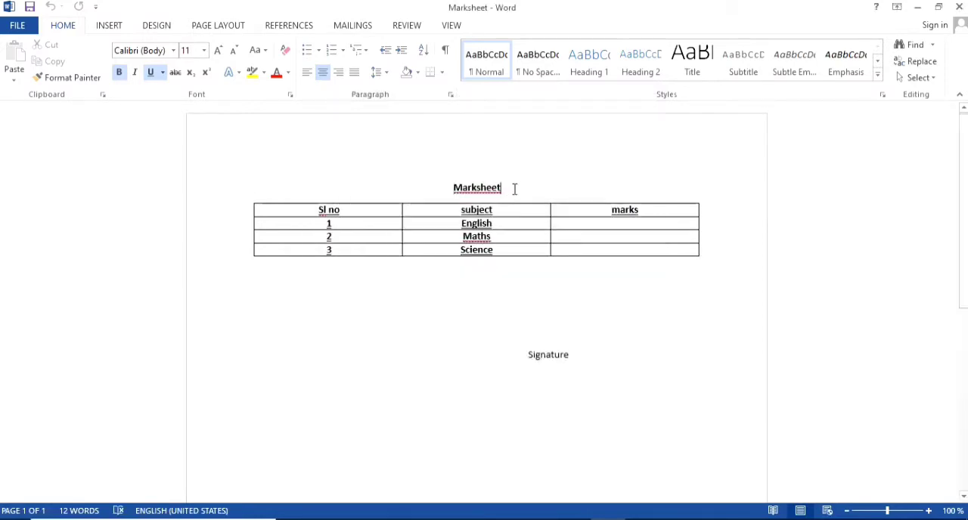
- Add a left-aligned line reading "Name" between the Marksheet title and the table
left_click(514, 188)
key("Return")
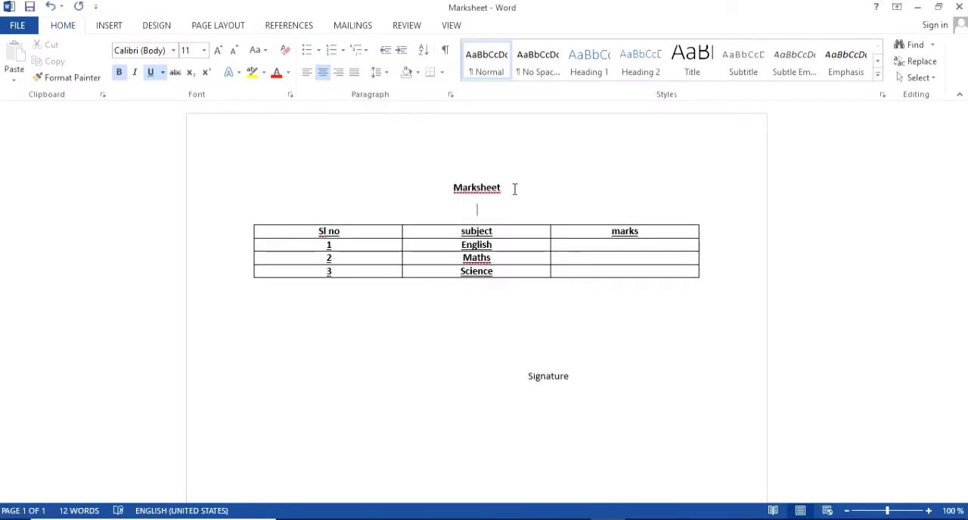
key("ctrl+l")
type("N")
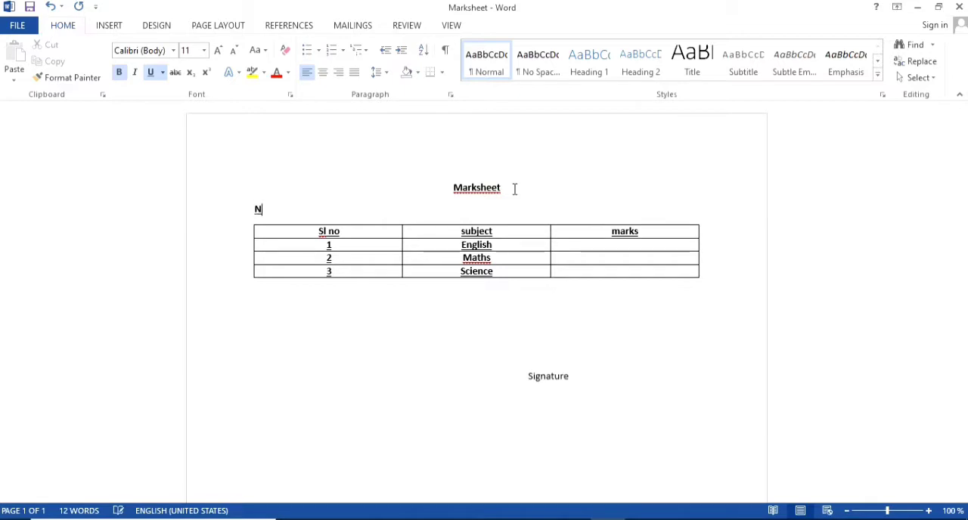
type("ame of")
key("BackSpace")
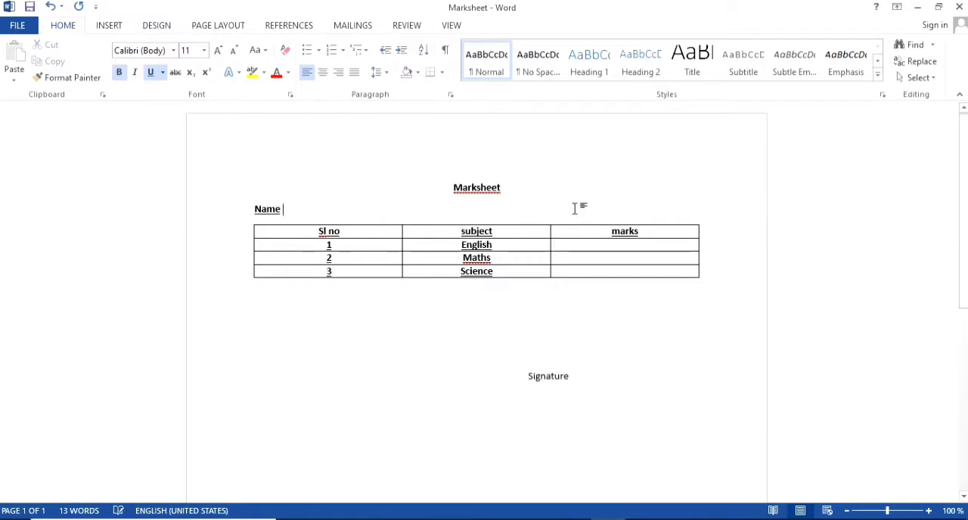
- Add "Roll No" without underline around the middle of the Name line, and save the document
key("Tab")
key("Tab")
key("BackSpace")
key("BackSpace")
key("ctrl+u")
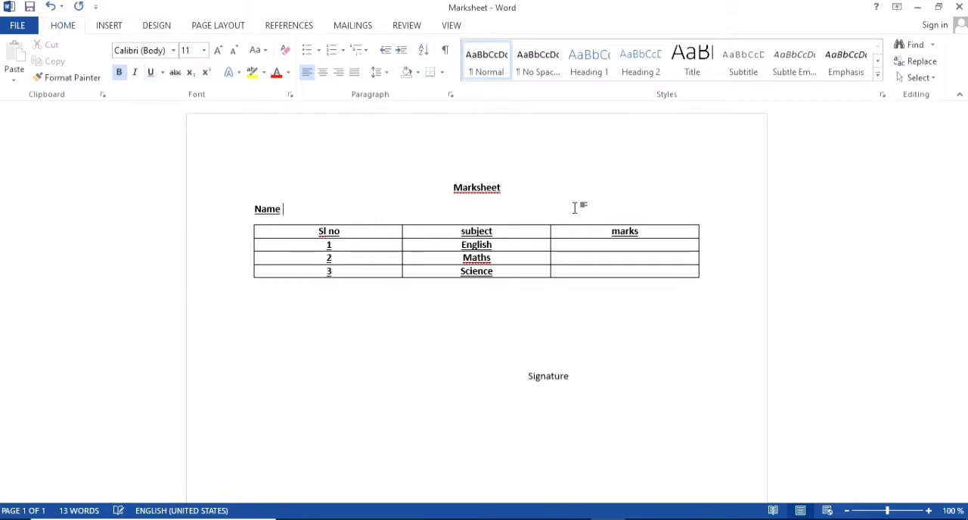
key("Tab")
key("Tab")
type("Roll No")
left_click(29, 7)
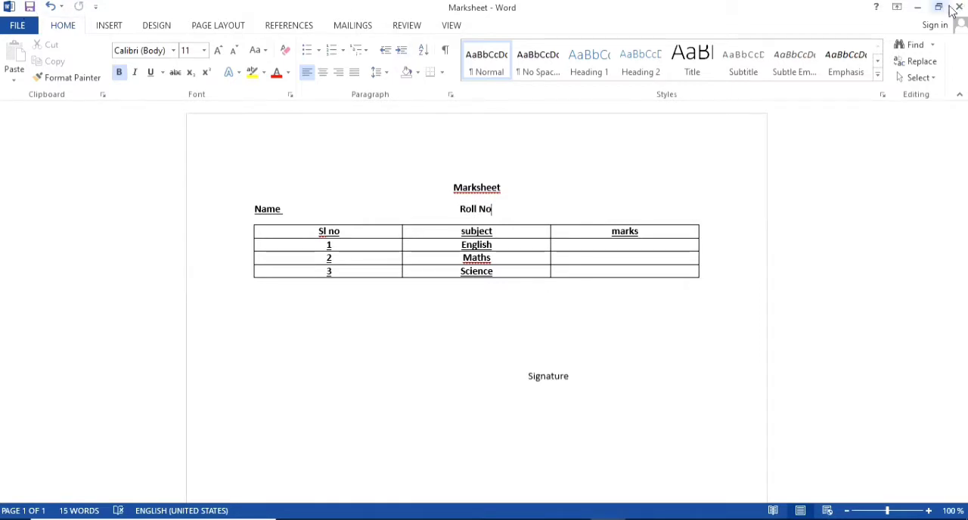
- Switch back to the Excel workbook and replace the heading in cell A1 with "roll no"
left_click(918, 7)
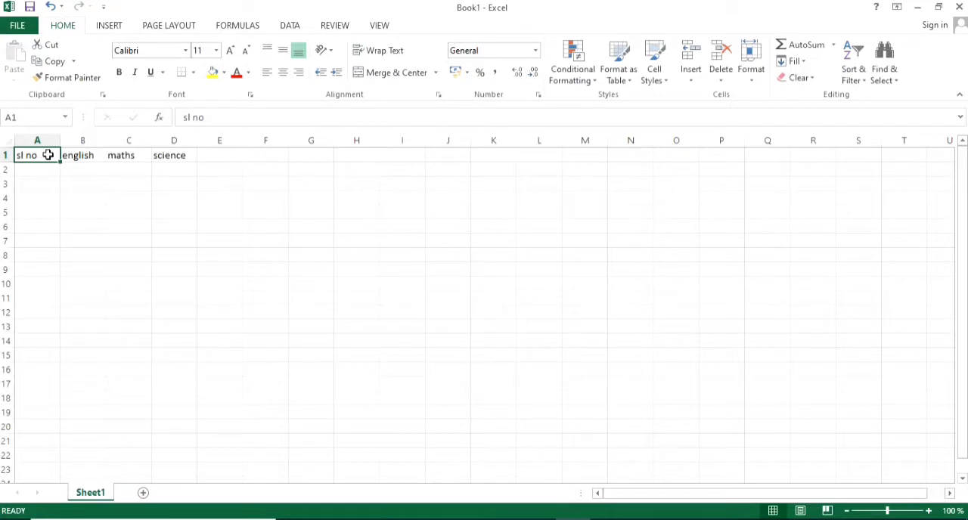
double_click(48, 155)
left_click_drag(48, 155, 11, 152)
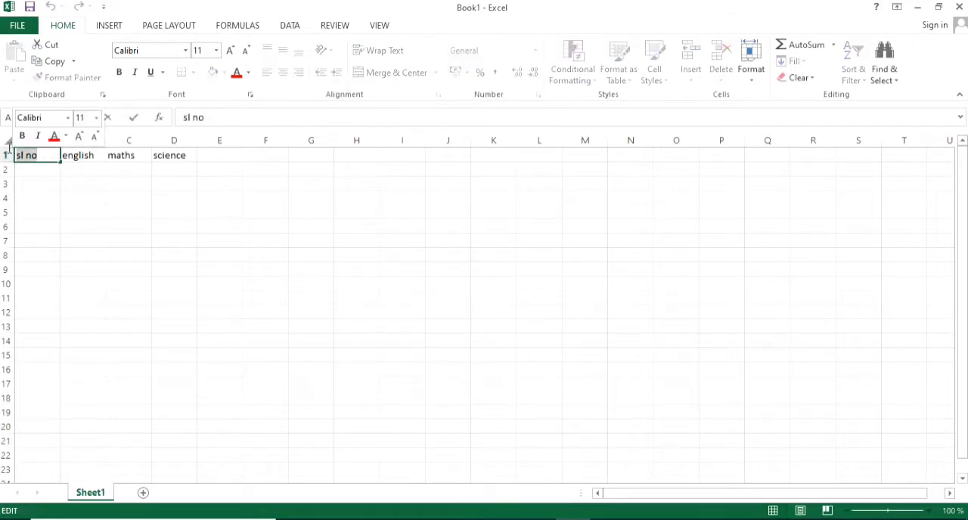
type("roll no")
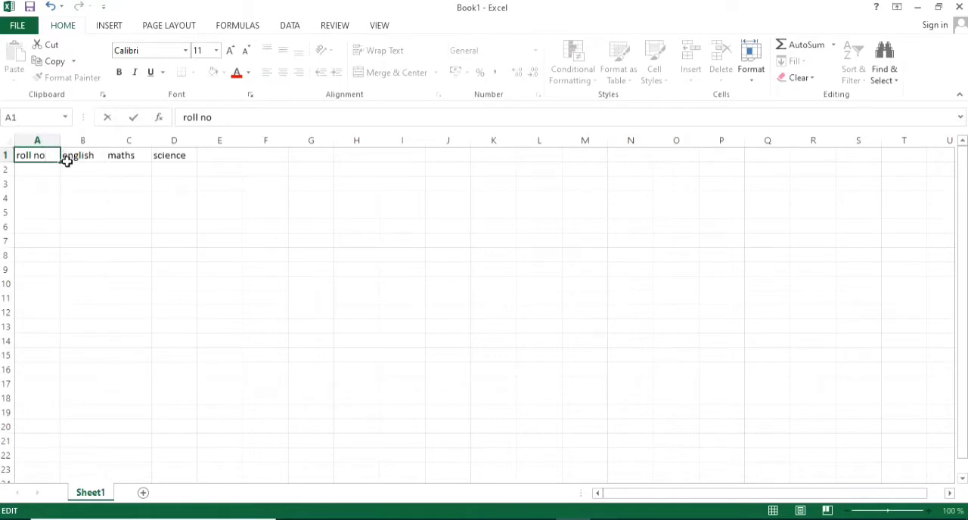
- Enter the heading "name" in B1 and move the english, maths and science headings to C1 through E1
left_click_drag(74, 160, 170, 155)
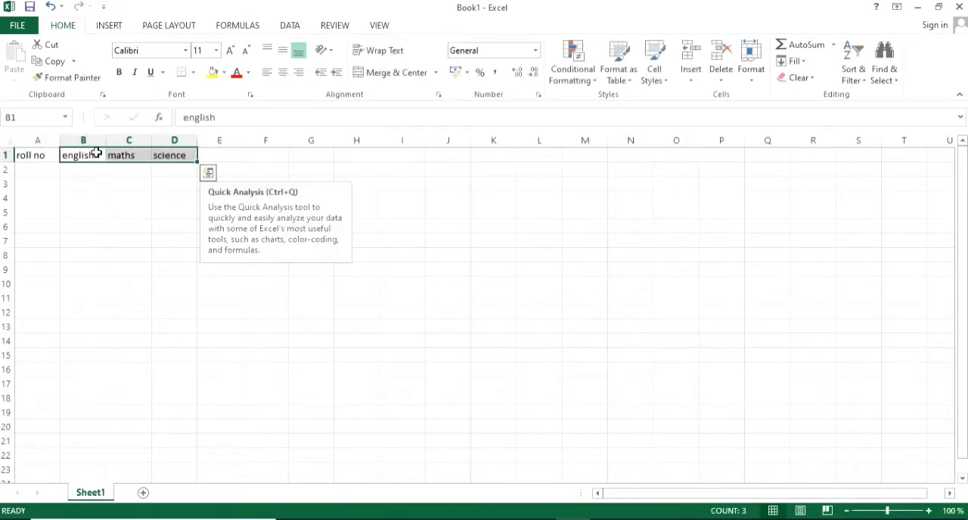
left_click_drag(99, 149, 262, 155)
left_click(75, 154)
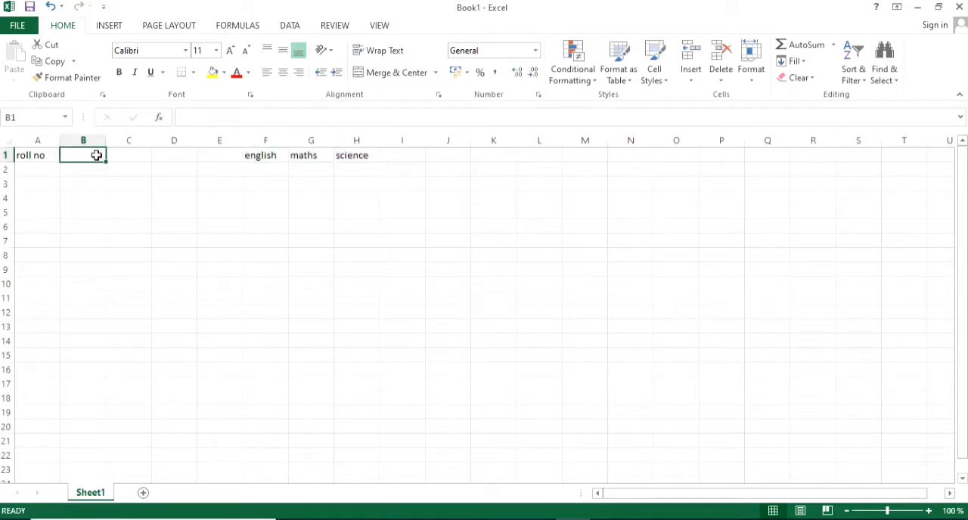
type("name")
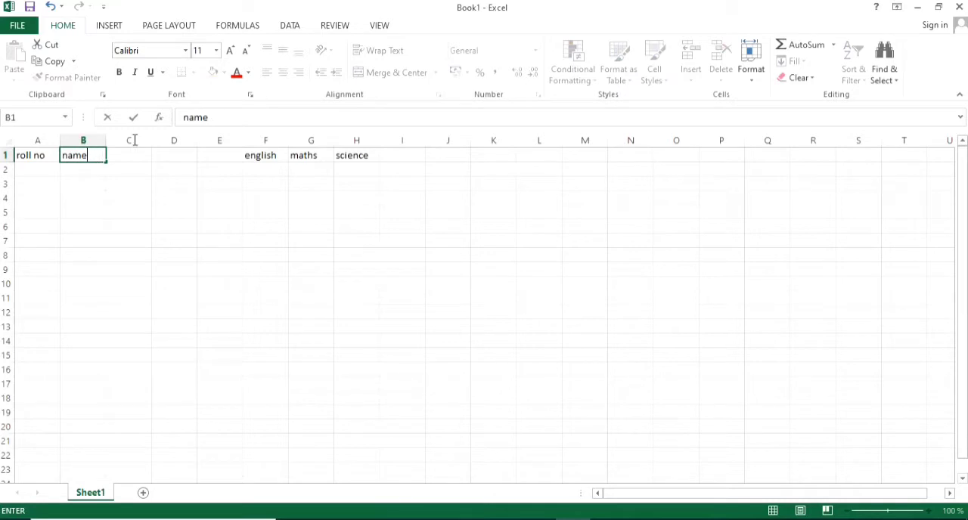
left_click_drag(261, 156, 144, 149)
left_click(312, 151)
left_click(40, 173)
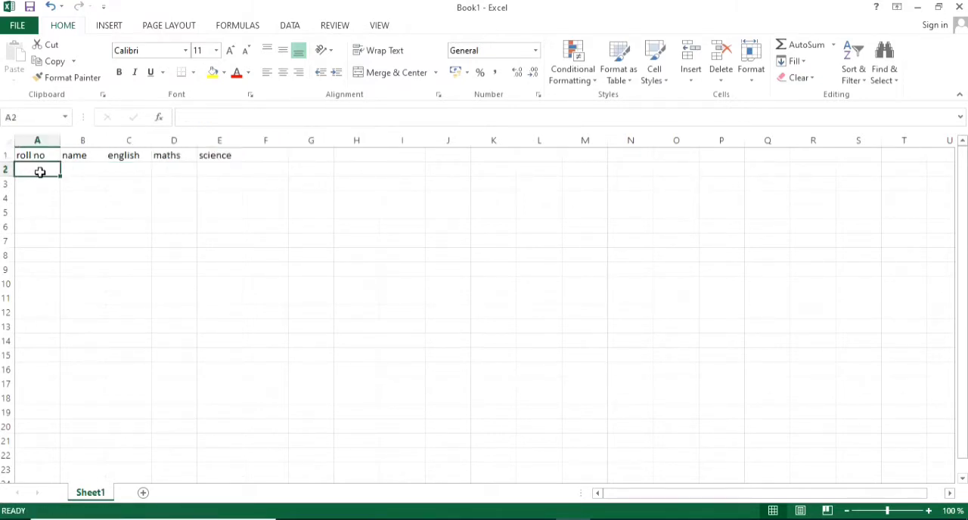
- Enter roll numbers 1, 2 and 3 in cells A2 to A4
type("1")
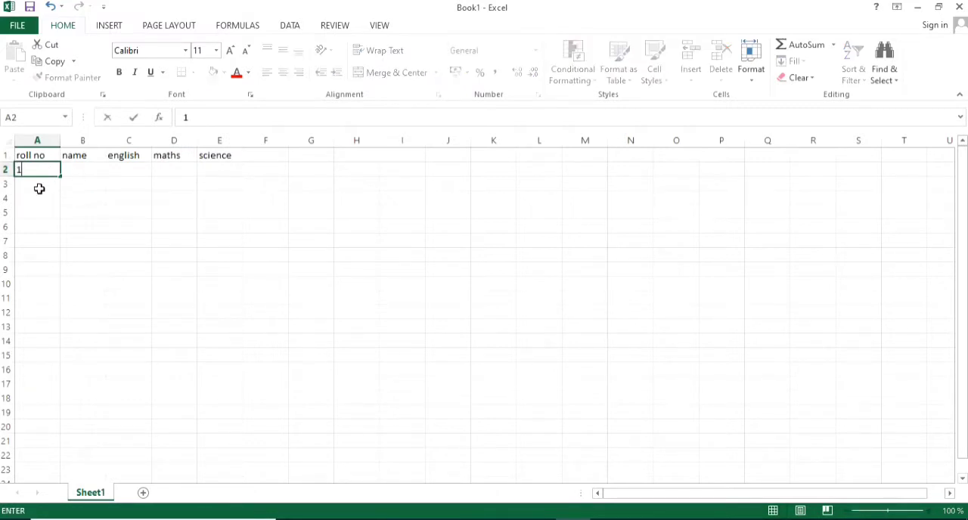
left_click(39, 186)
type("2")
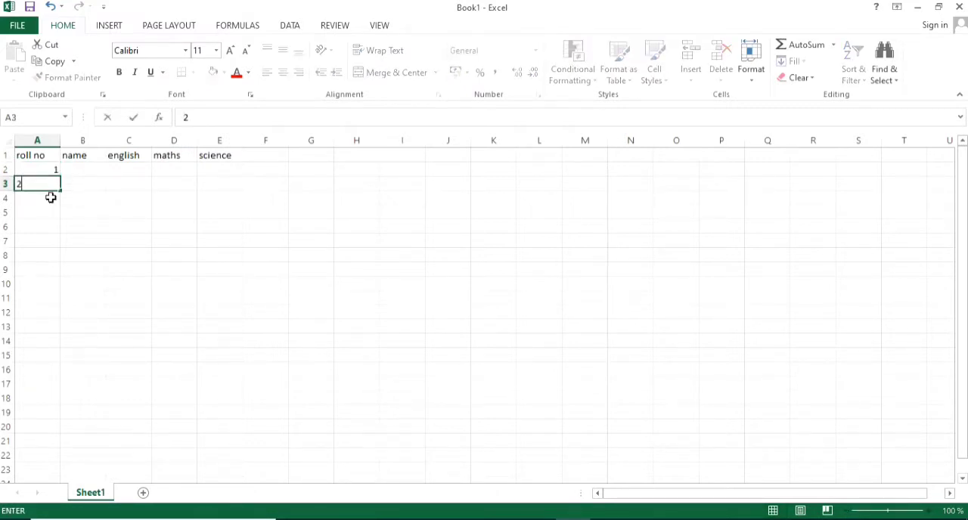
left_click(47, 197)
type("3")
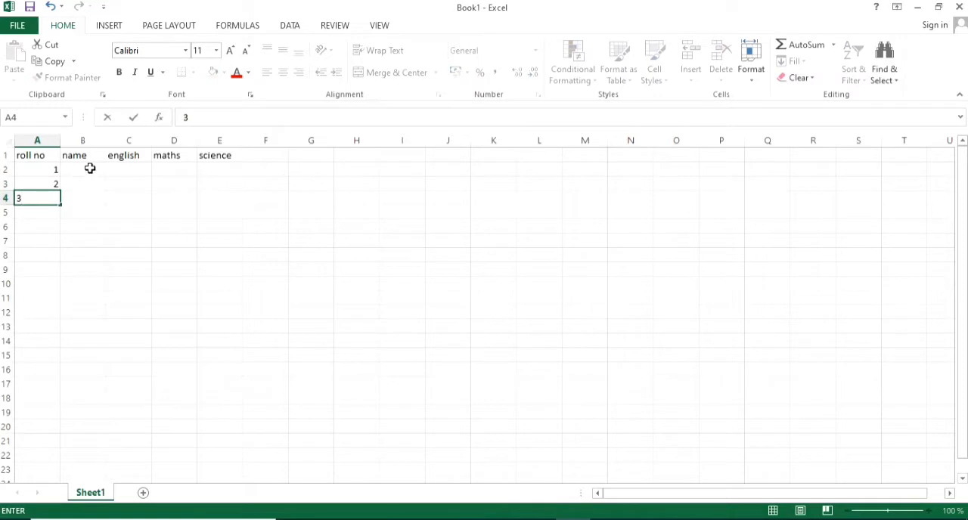
- Enter the names abc, xyz and cdf in cells B2 to B4
left_click(89, 168)
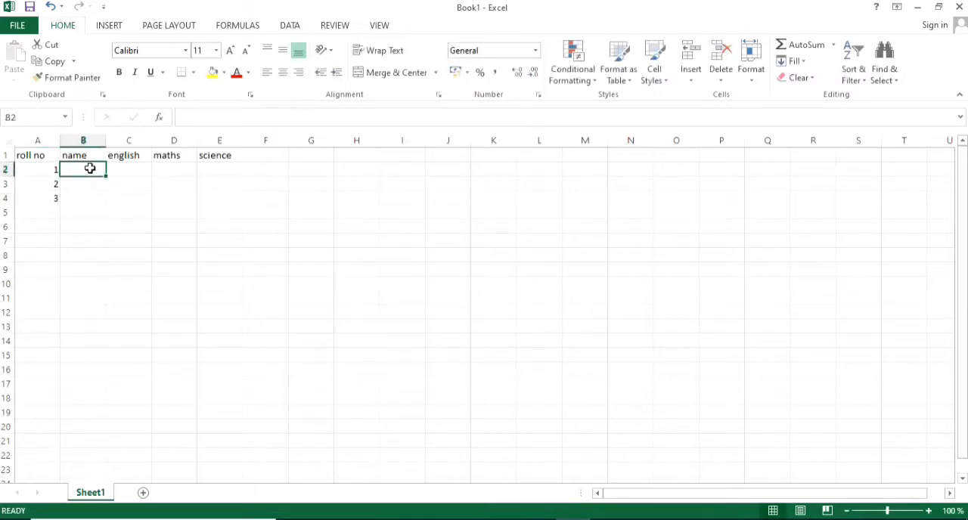
type("abc")
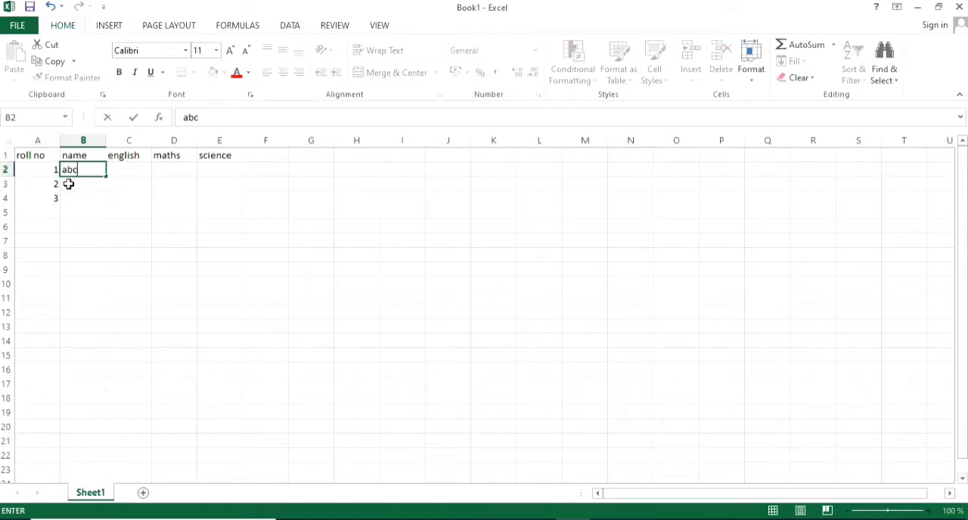
left_click(74, 186)
type("xy")
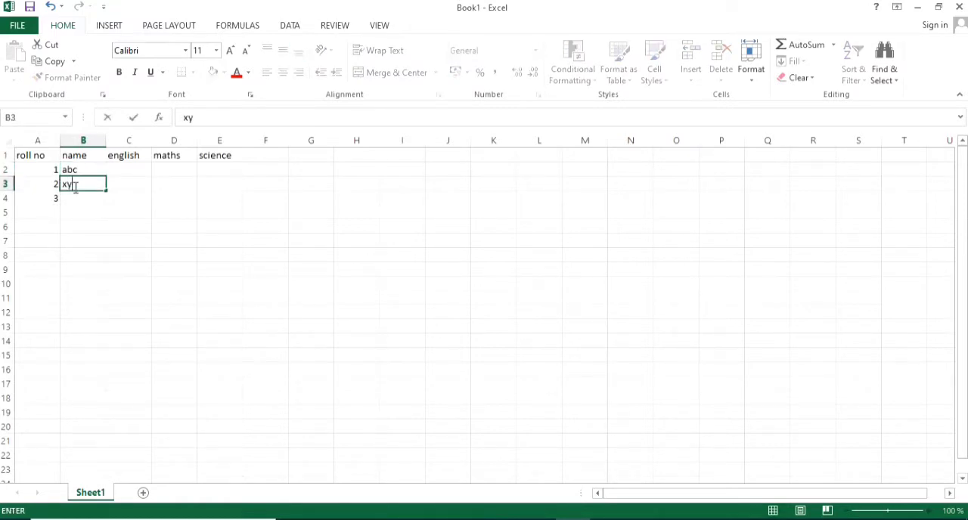
type("z")
left_click(75, 197)
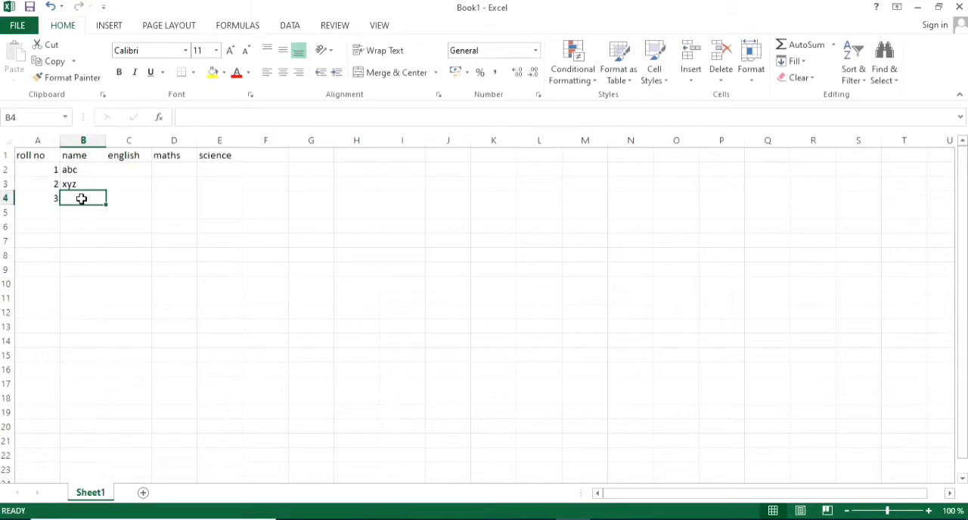
type("s")
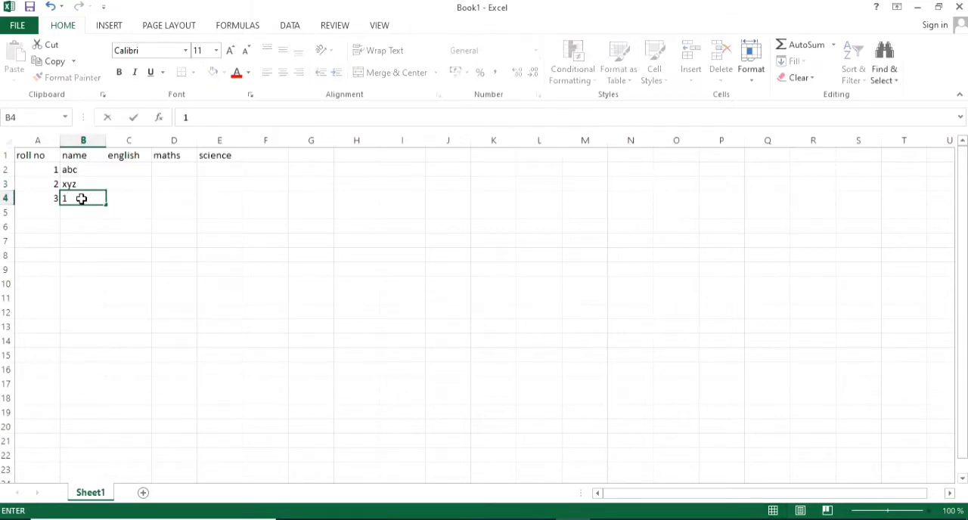
key("BackSpace")
type("cdf")
- Enter the marks for abc in row 2: english 100, maths 98 and science 95
left_click(134, 169)
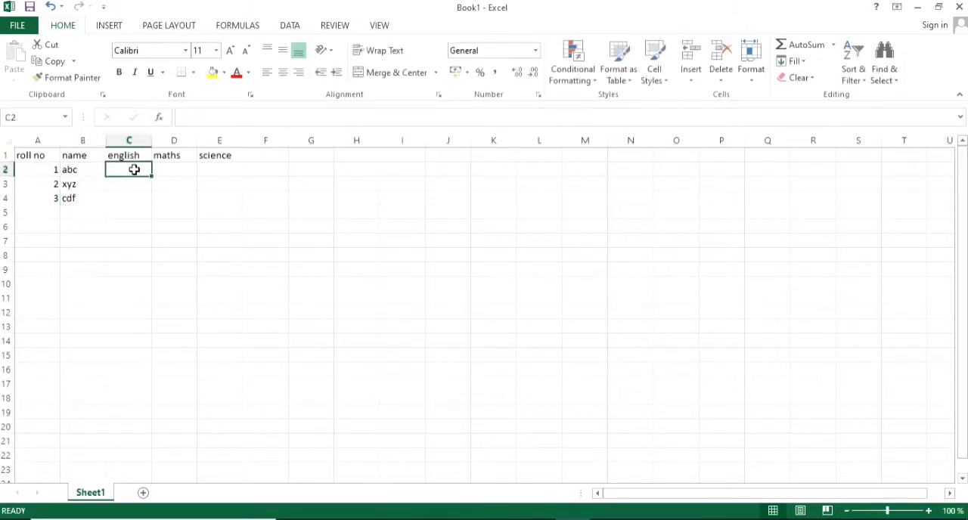
type("1")
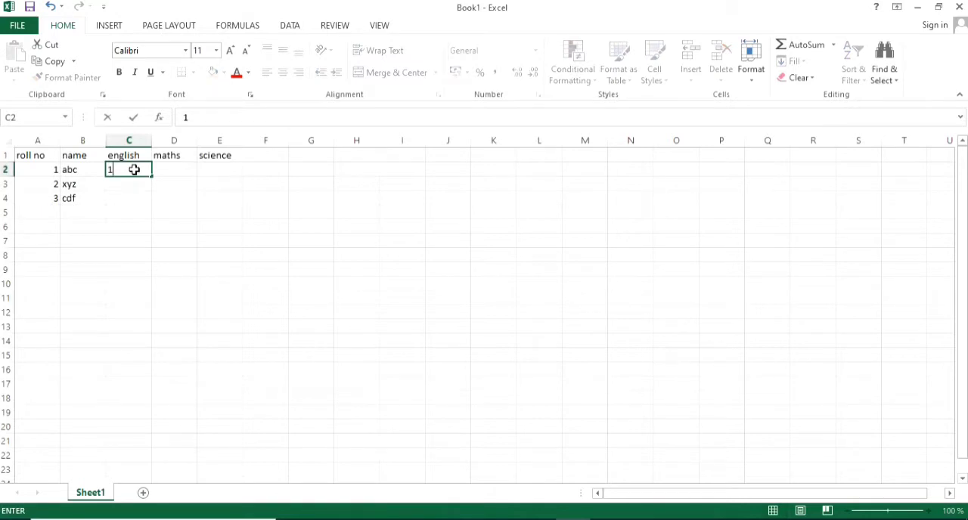
type("00")
left_click(168, 171)
type("98")
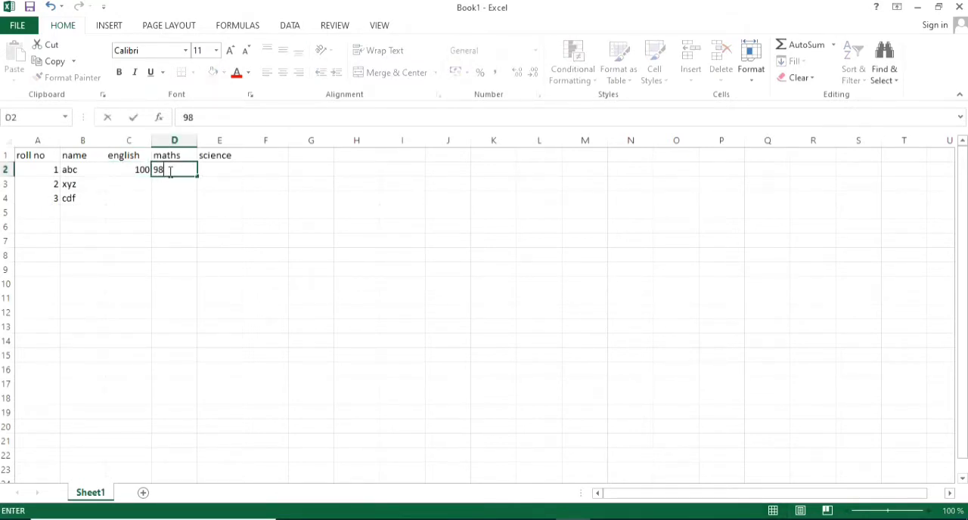
left_click(234, 171)
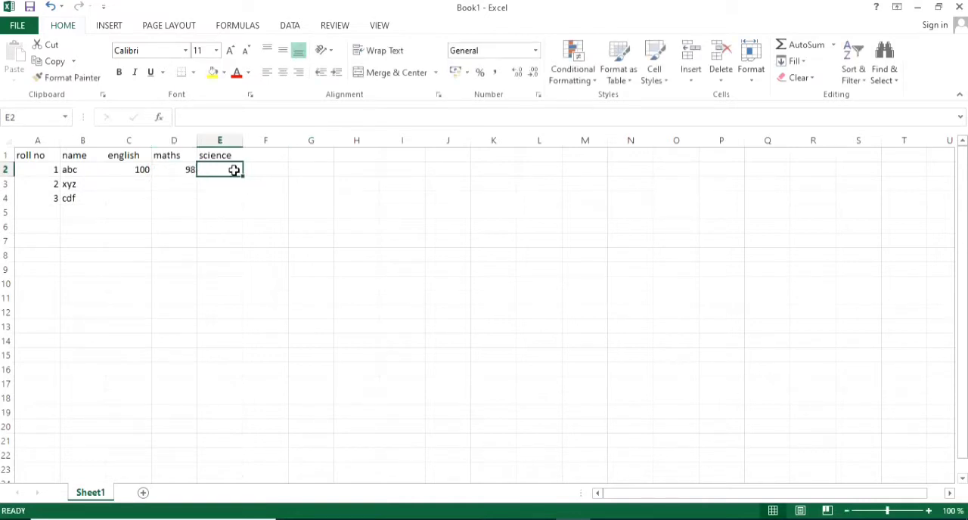
type("95")
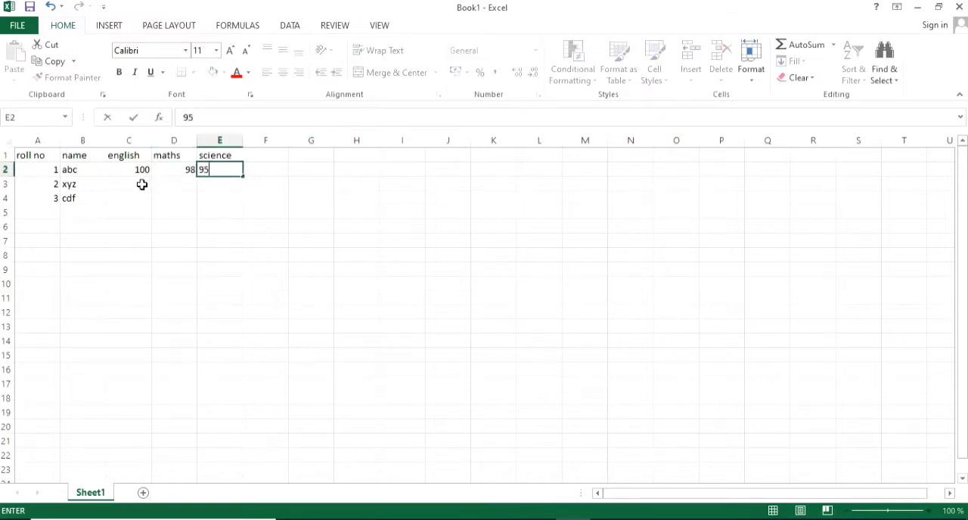
- Enter the marks for xyz in row 3: english 76, maths 45 and science 67
left_click(141, 185)
type("76")
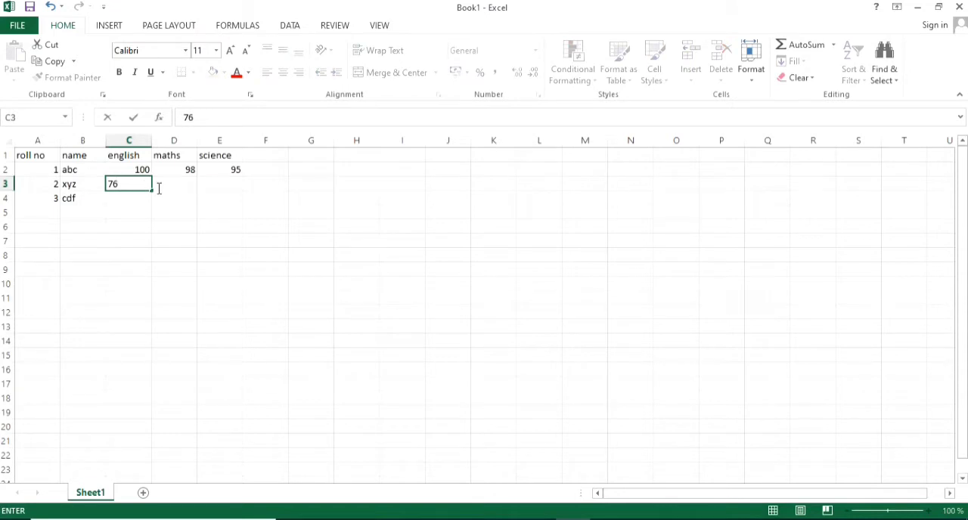
left_click(173, 188)
type("45")
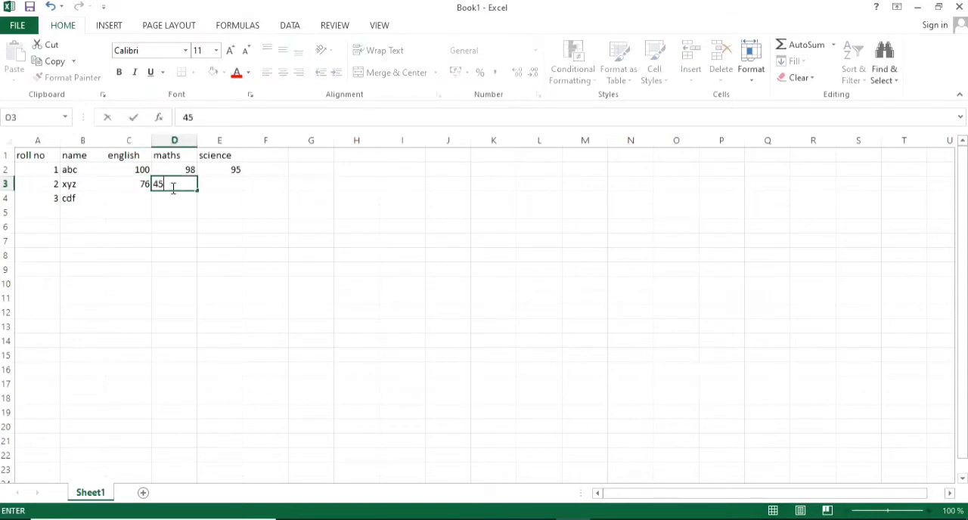
left_click(215, 185)
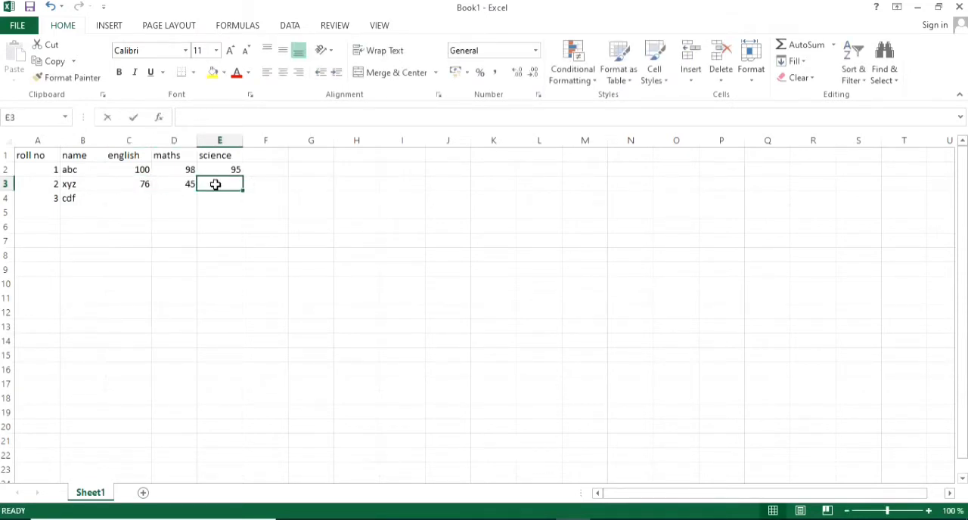
type("67")
- Enter the marks for cdf in row 4: english 67, maths 56 and science 89
left_click(135, 199)
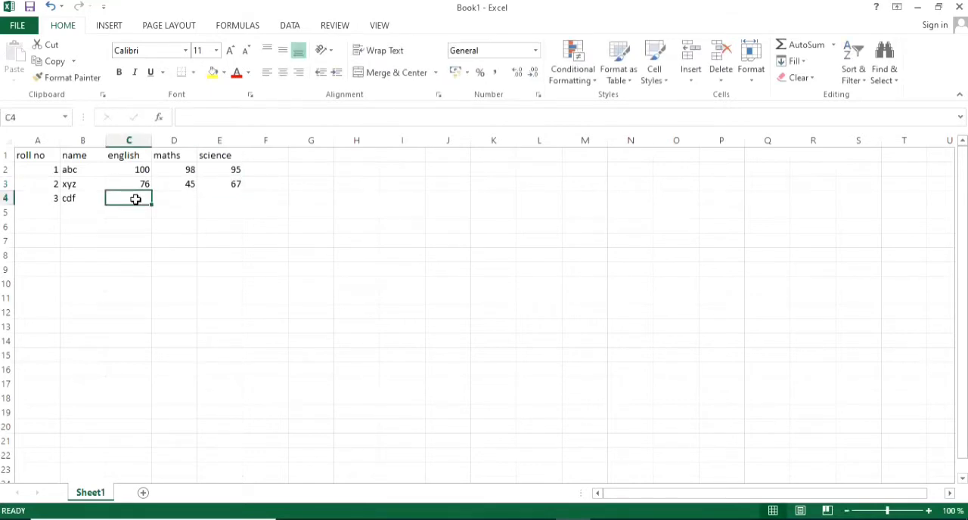
type("67")
left_click(167, 200)
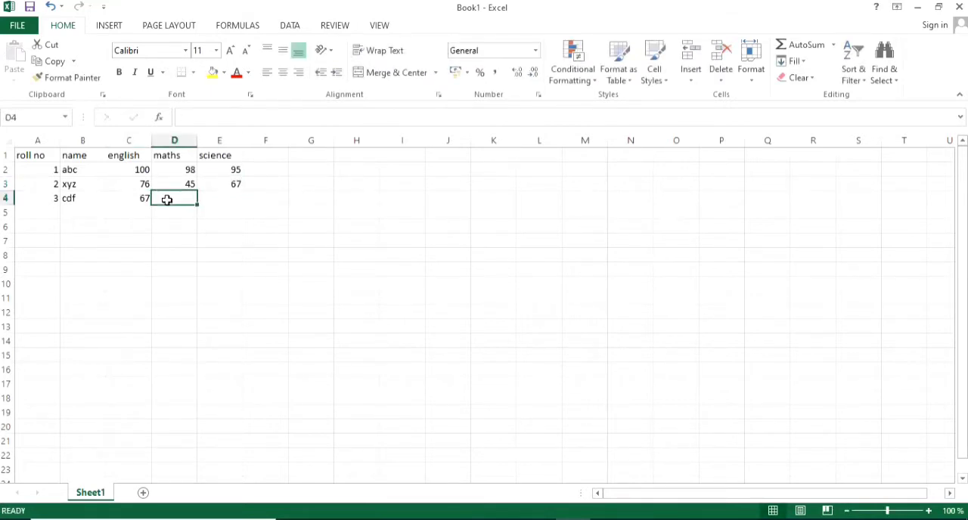
type("56")
left_click(218, 196)
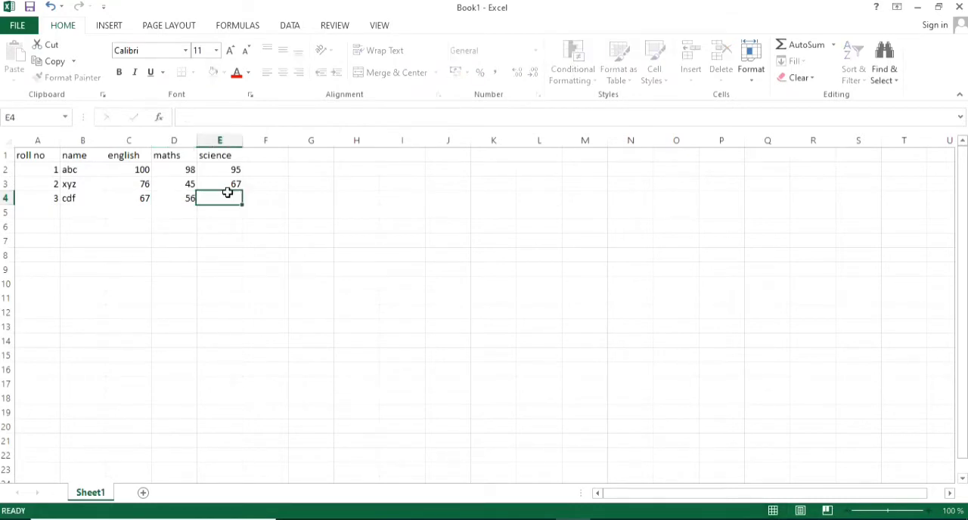
type("89")
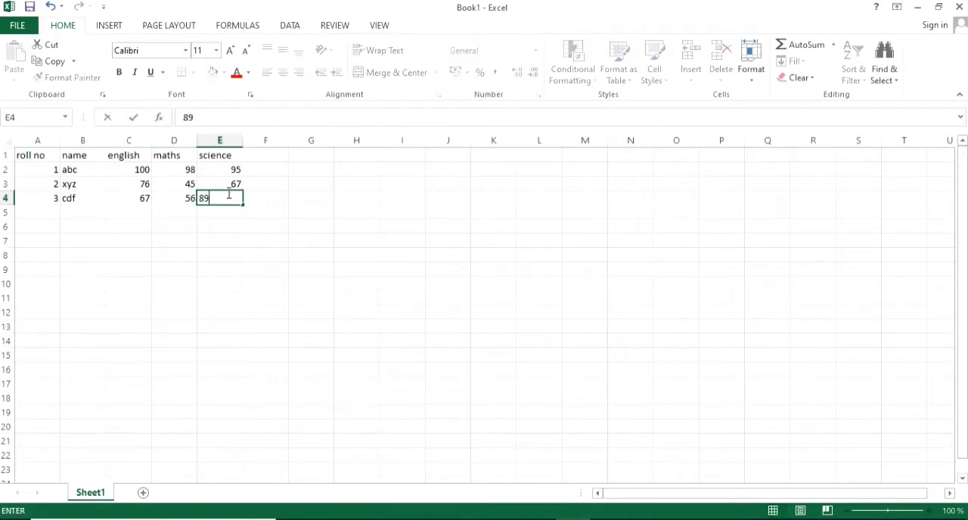
left_click(263, 204)
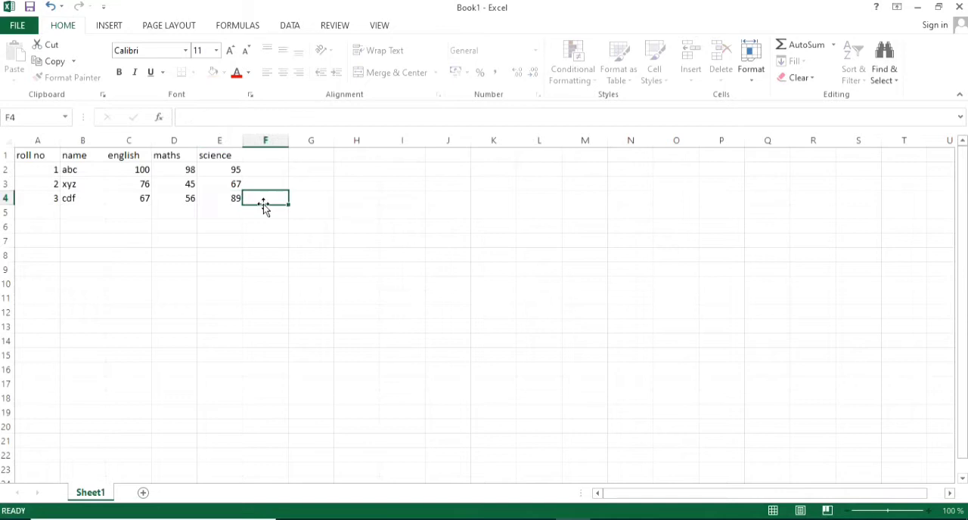
- Save the workbook to the Desktop as an Excel Workbook named Book1, and close Excel
left_click(31, 8)
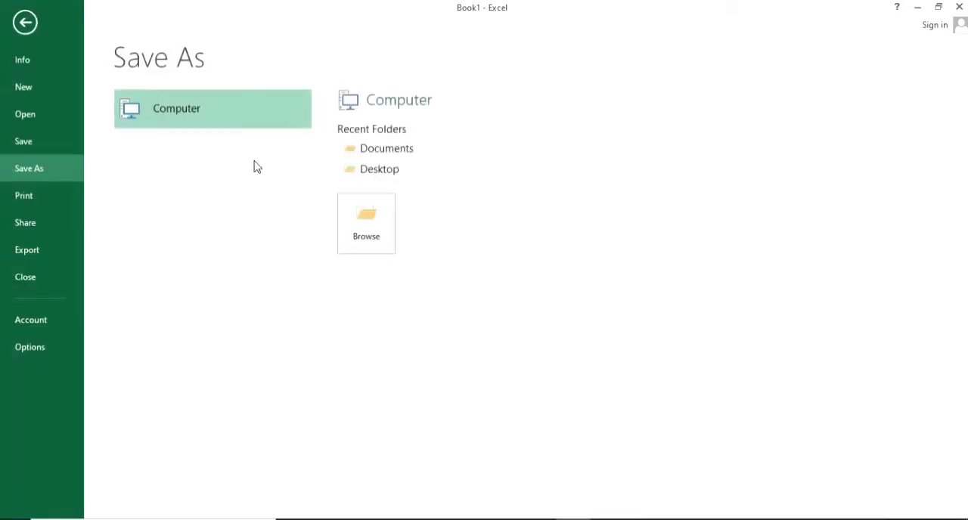
left_click(377, 173)
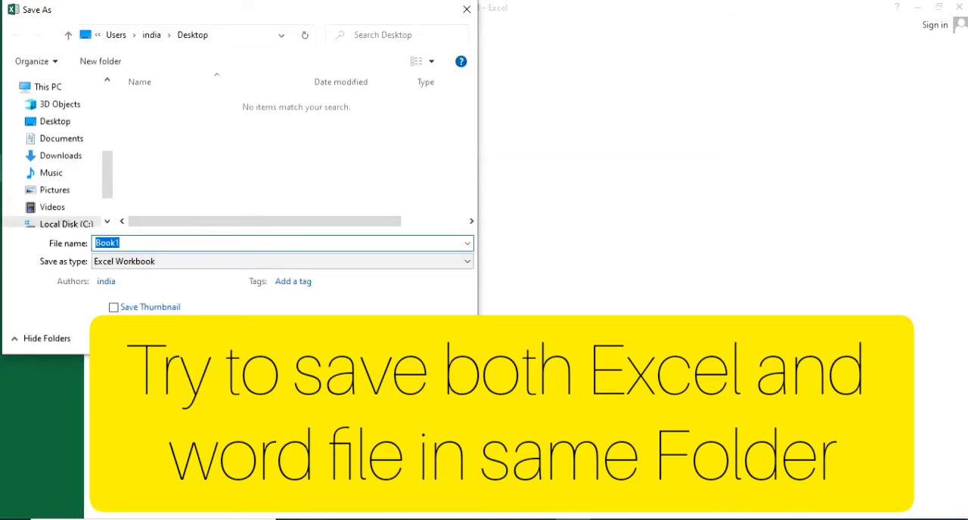
left_click(365, 337)
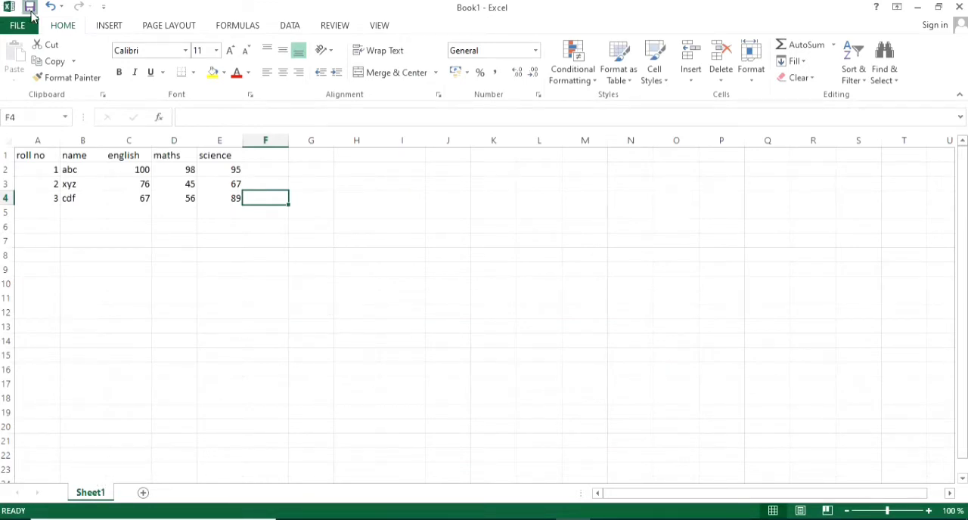
left_click(959, 7)
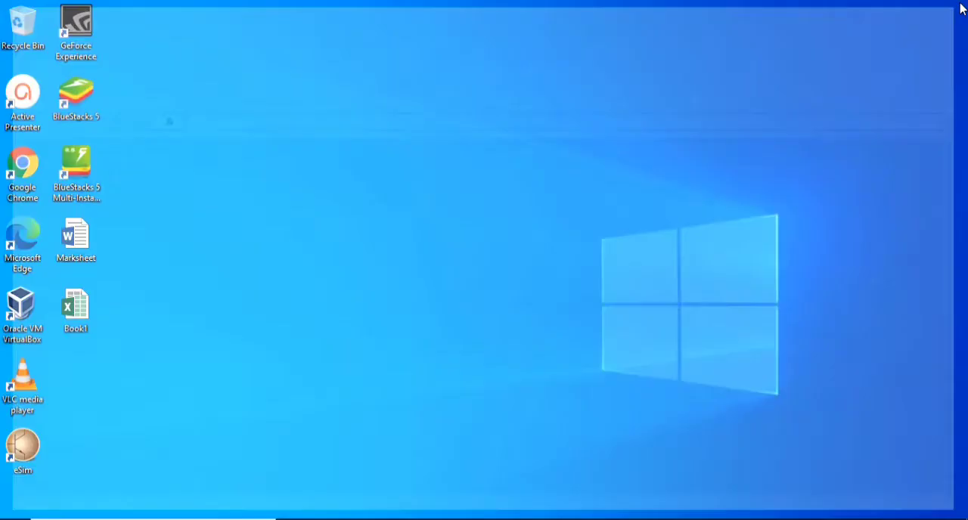
- Open the Marksheet document in Word and connect Sheet1$ of the Desktop file Book1 as its existing mail merge recipient list, with column headers
double_click(76, 238)
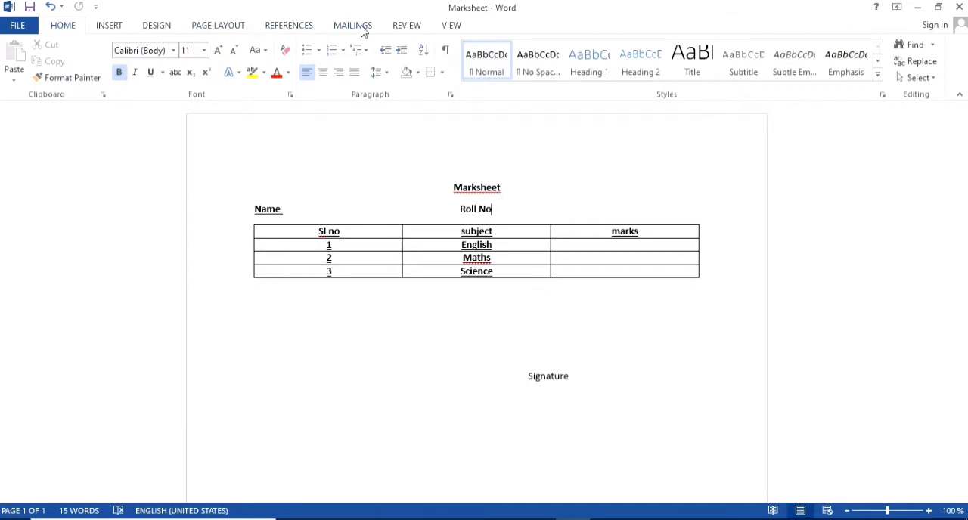
left_click(363, 27)
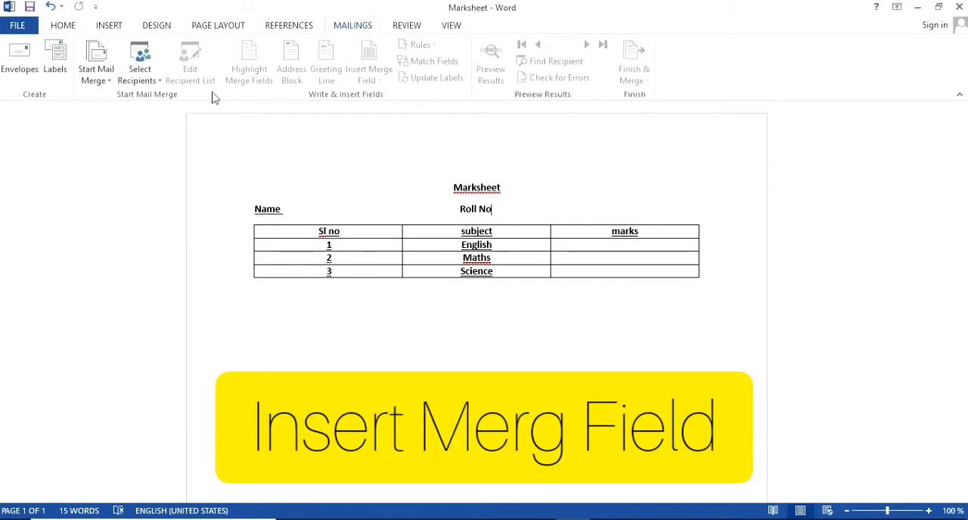
left_click(136, 81)
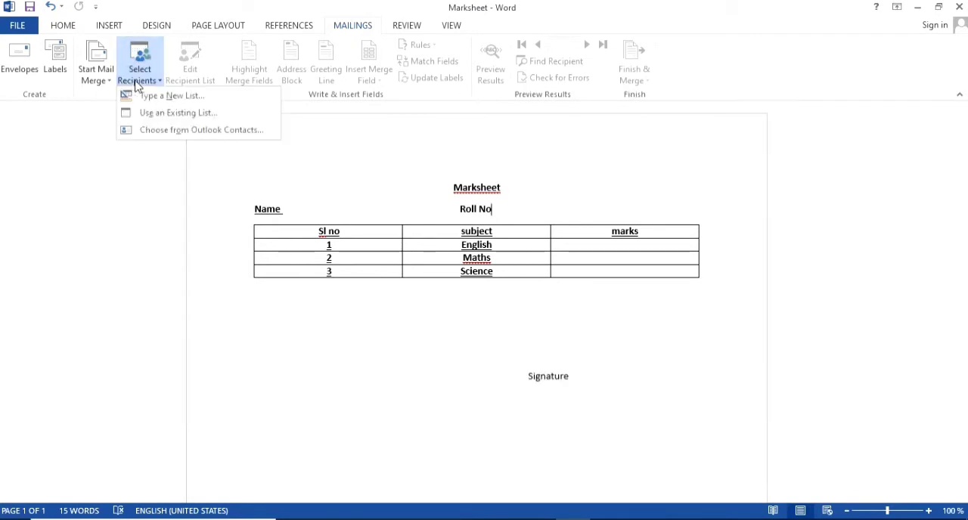
left_click(106, 80)
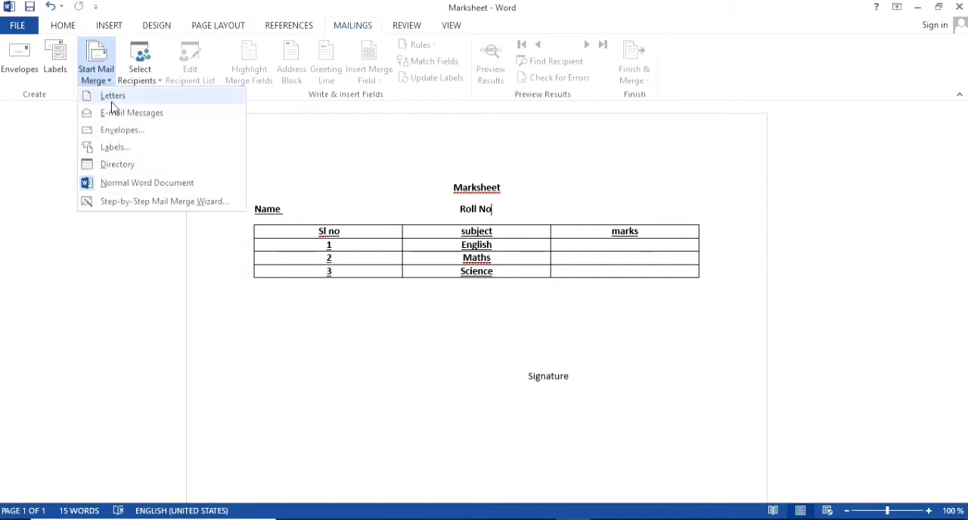
left_click(150, 83)
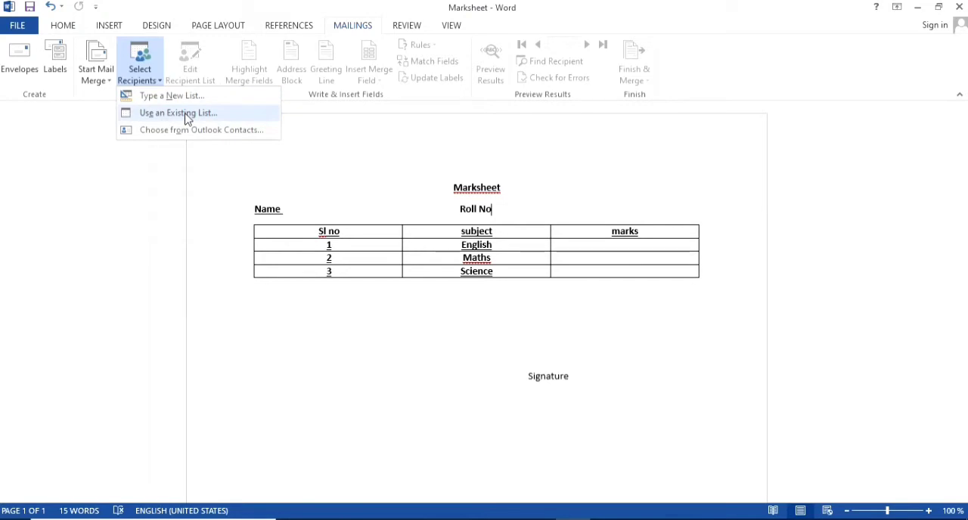
left_click(186, 120)
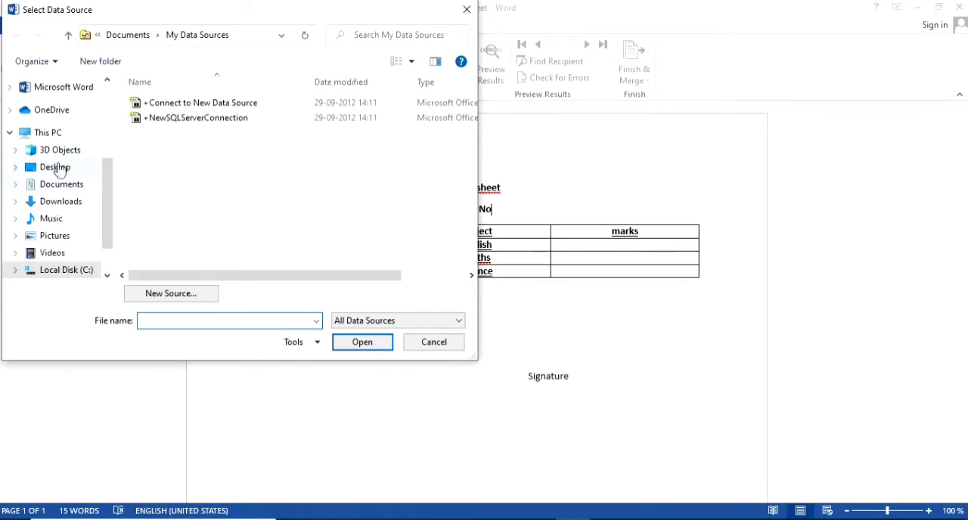
left_click(59, 168)
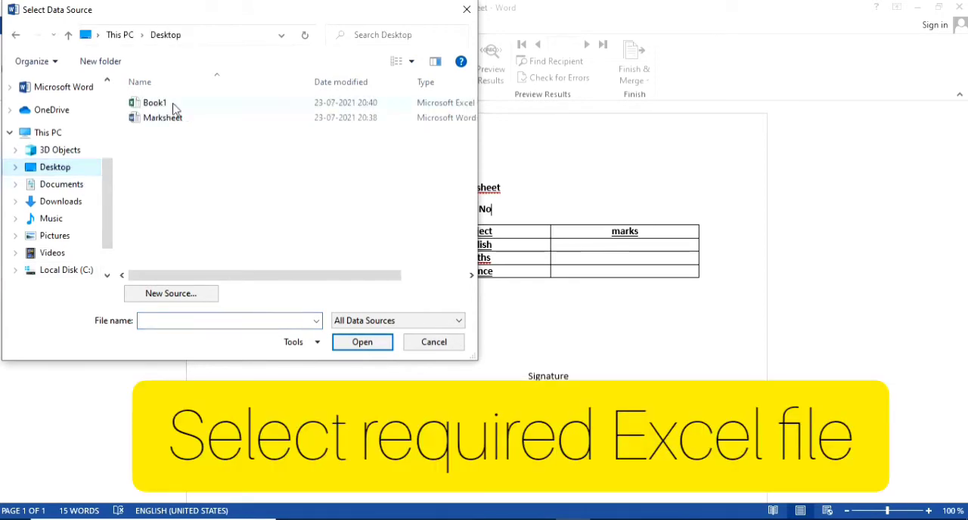
left_click(174, 105)
left_click(379, 342)
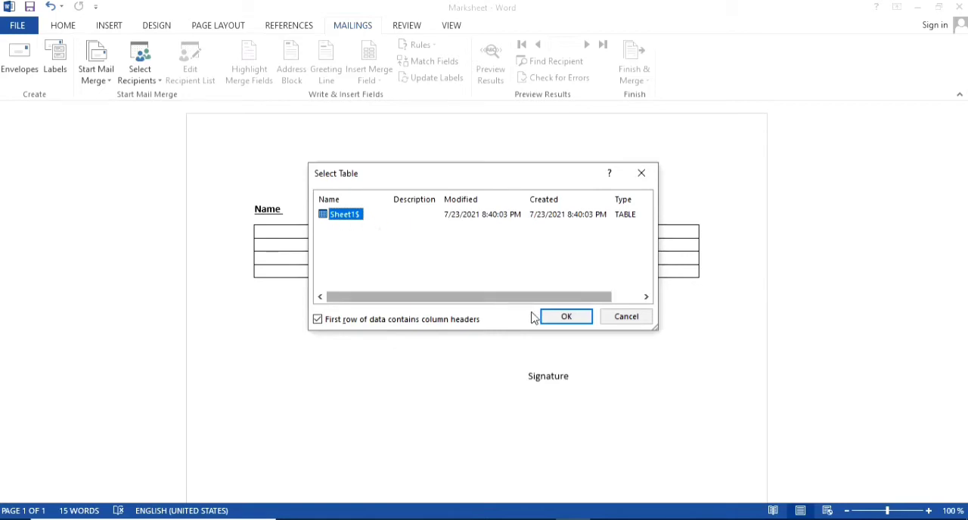
left_click(563, 316)
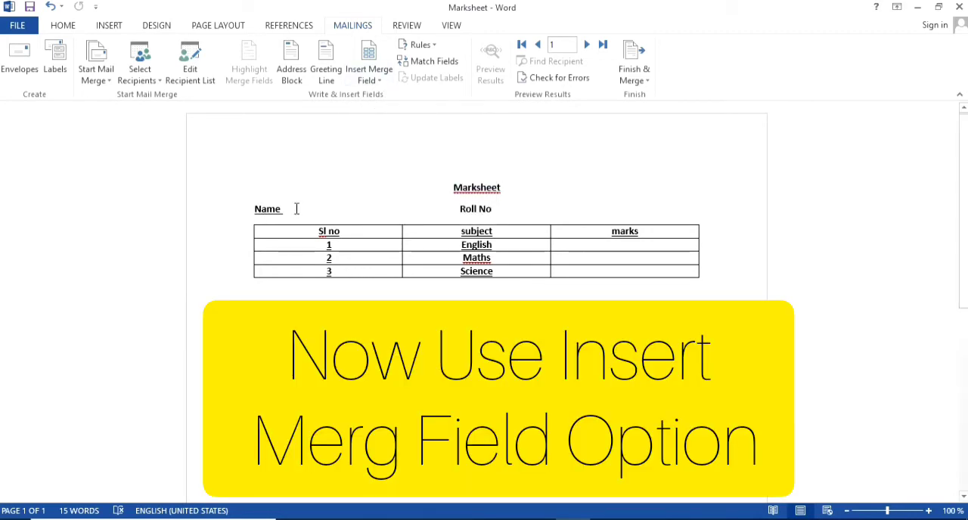
- Insert the name merge field after the Name label
left_click(296, 209)
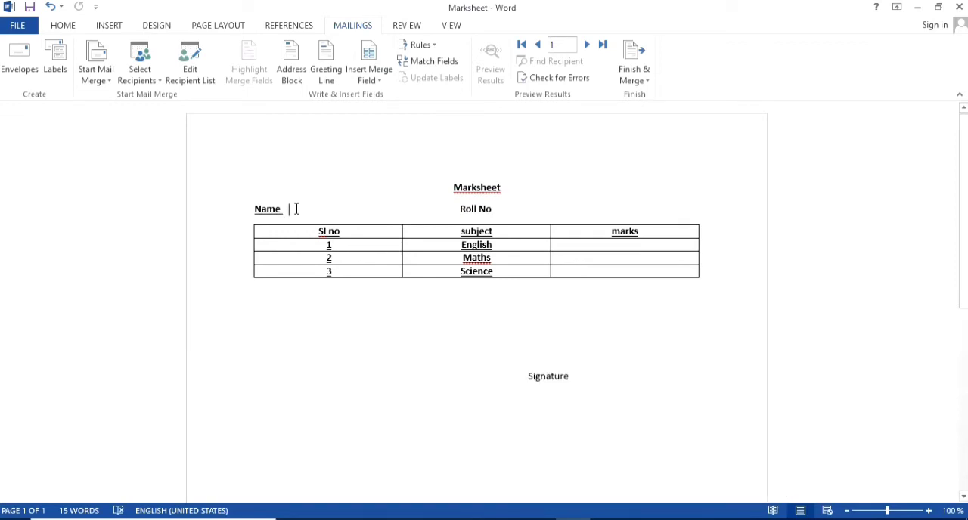
left_click(375, 83)
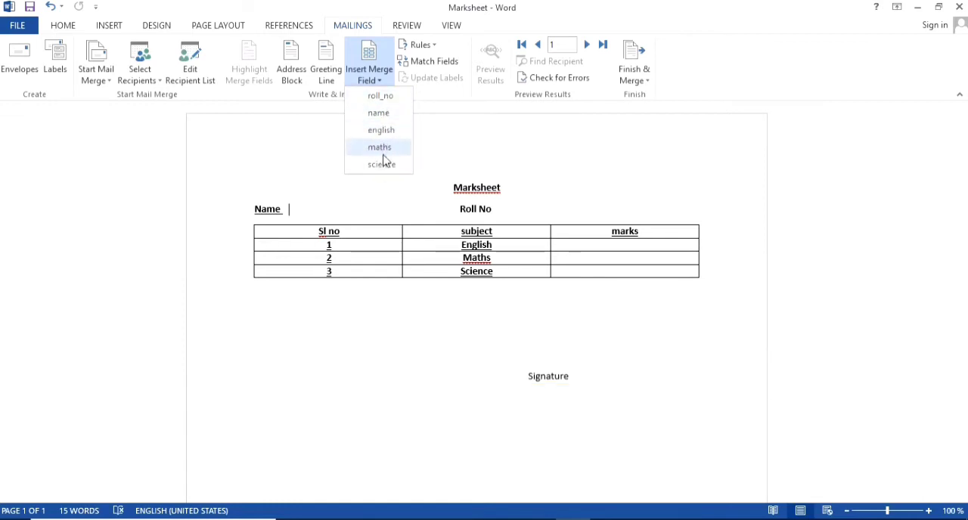
left_click(379, 113)
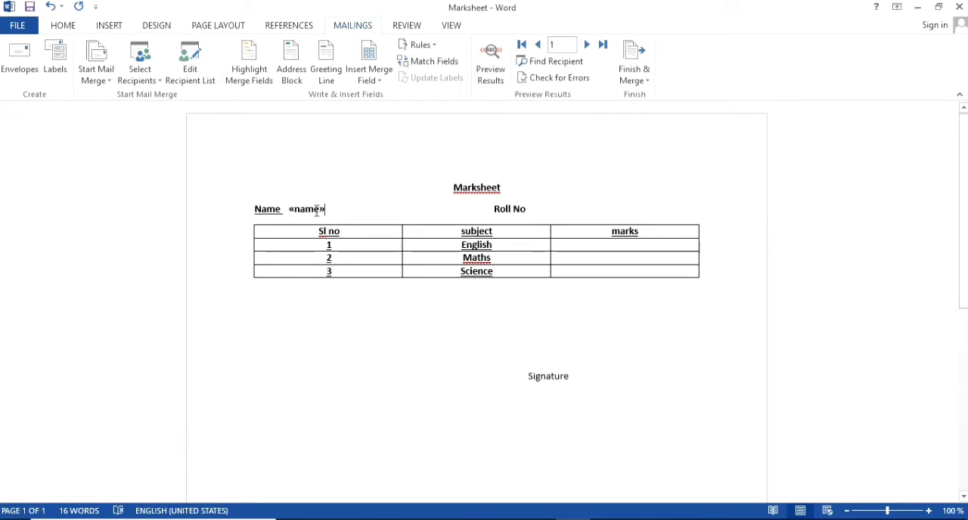
- Insert the roll_no merge field after the Roll No label, separated from it by a space
left_click(537, 210)
left_click(371, 80)
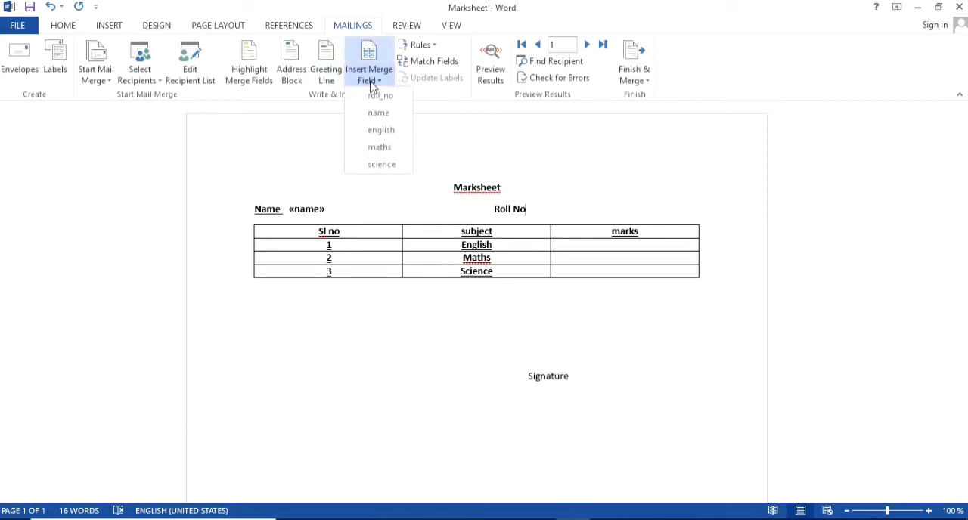
left_click(382, 97)
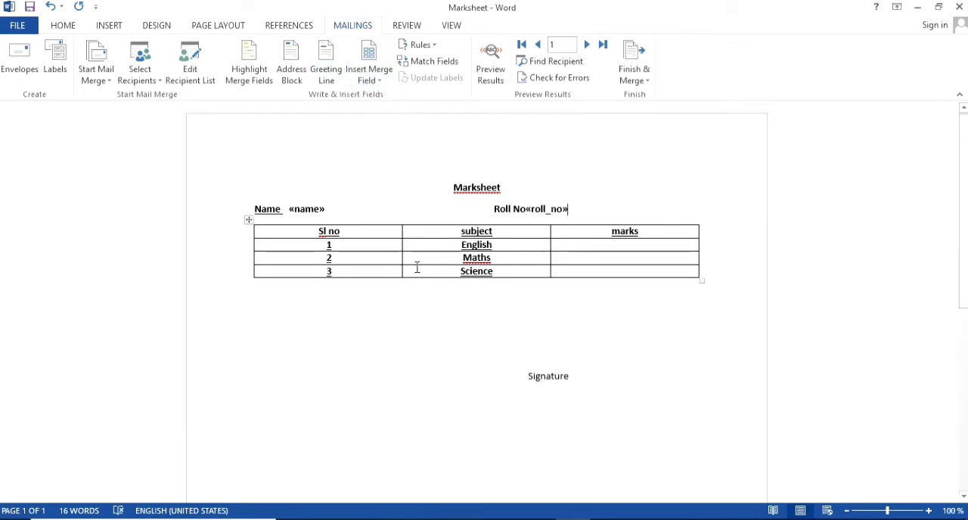
left_click(523, 209)
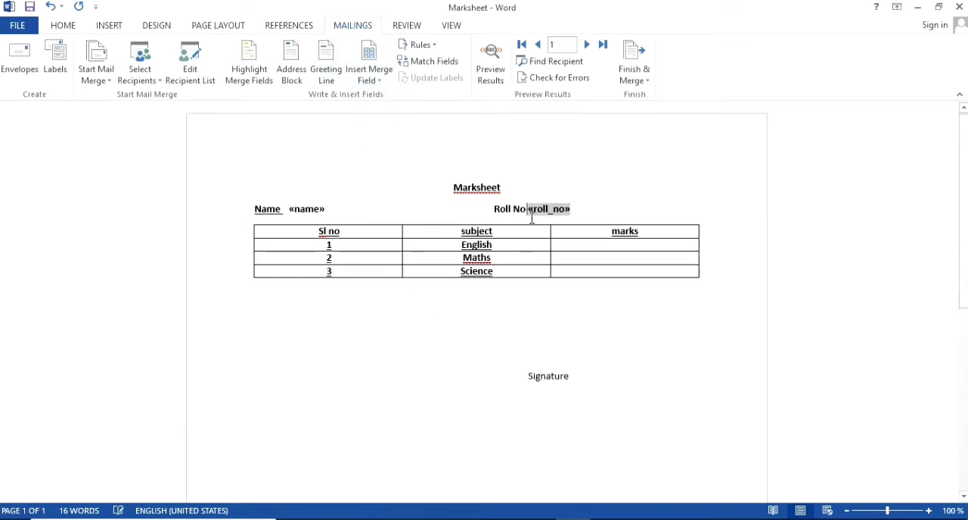
- Insert the english, maths and science merge fields in the marks column beside their matching subjects
left_click(594, 247)
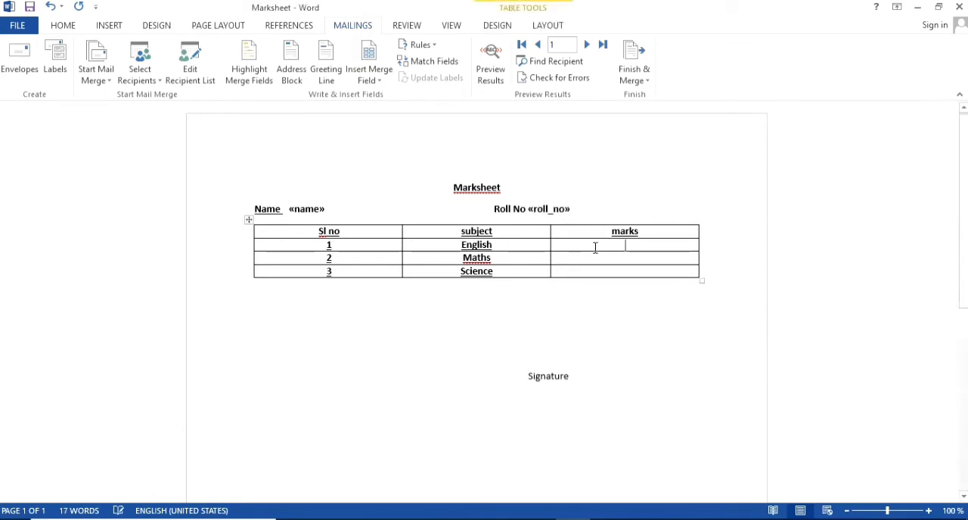
left_click(369, 78)
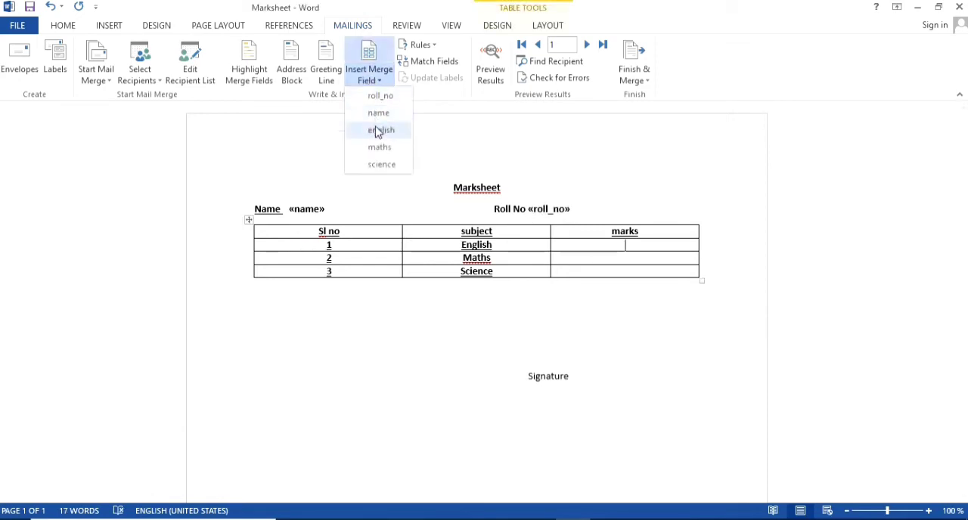
left_click(378, 129)
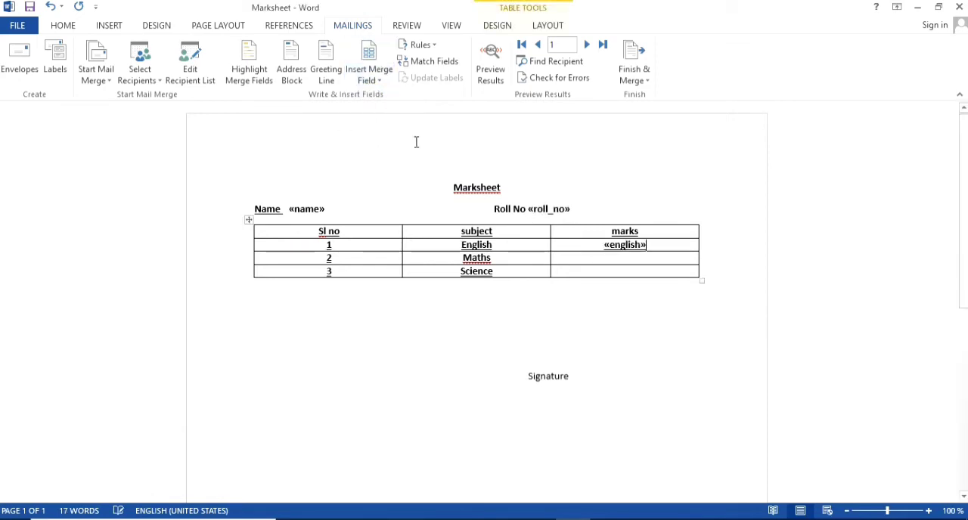
left_click(622, 258)
left_click(372, 78)
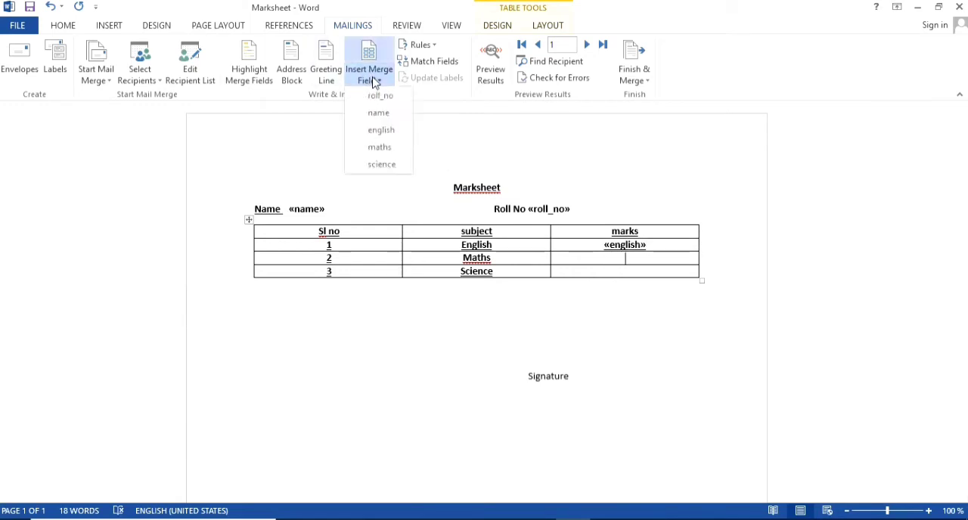
left_click(379, 147)
left_click(594, 273)
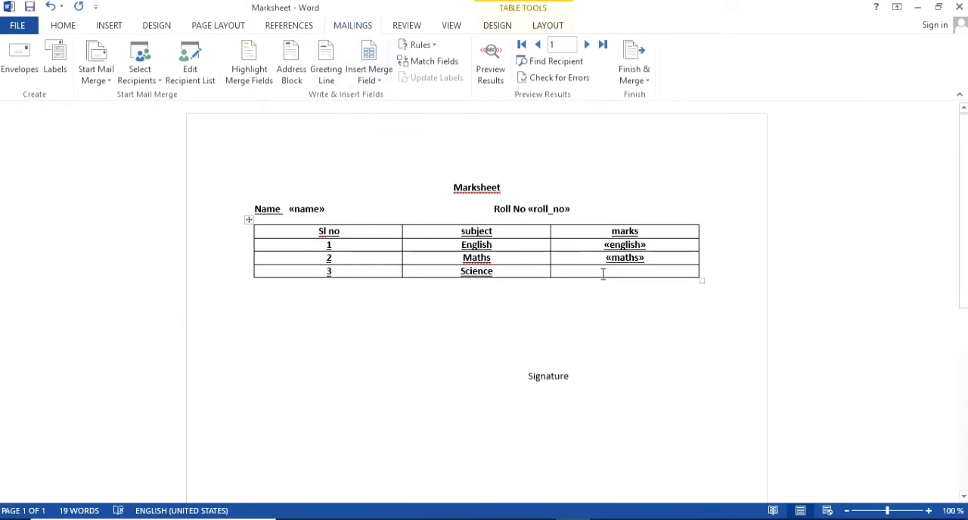
left_click(369, 80)
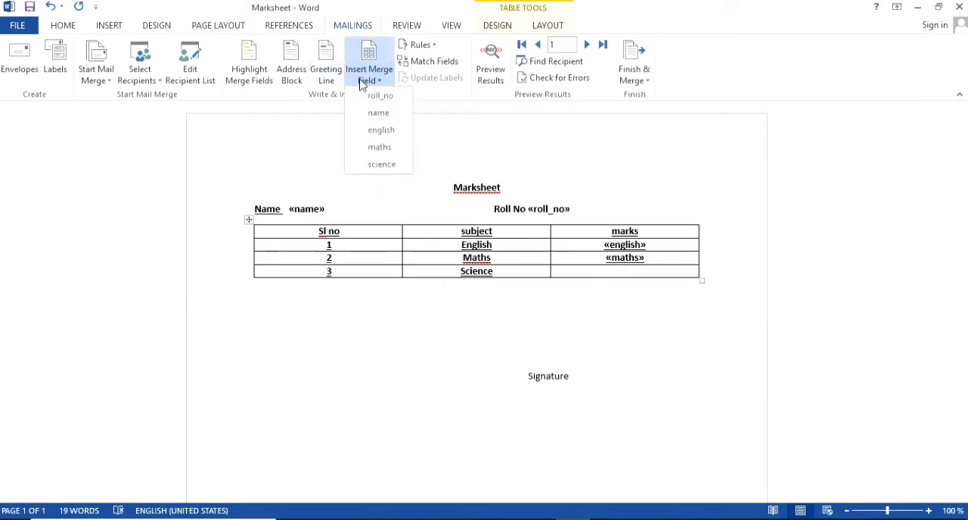
left_click(388, 164)
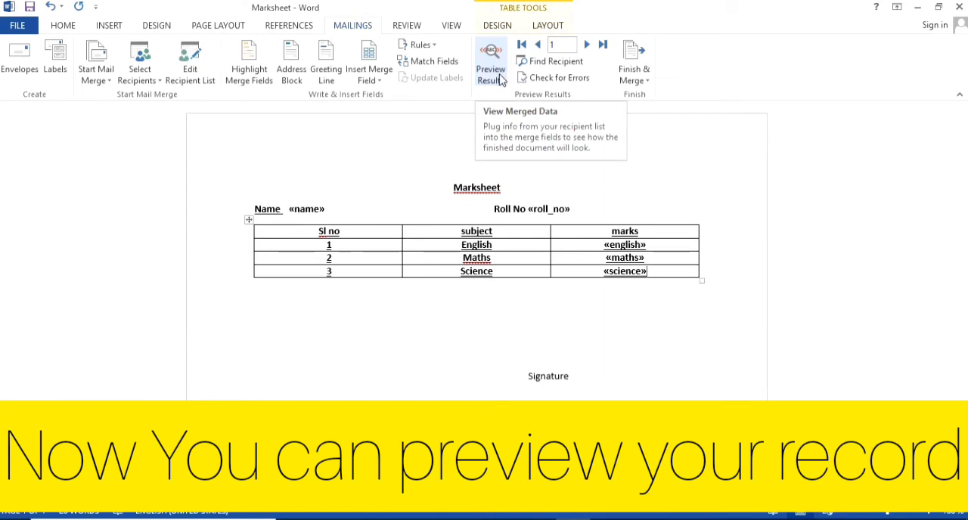
- Preview the merged results, step through the records up to the third and return to the first
left_click(499, 81)
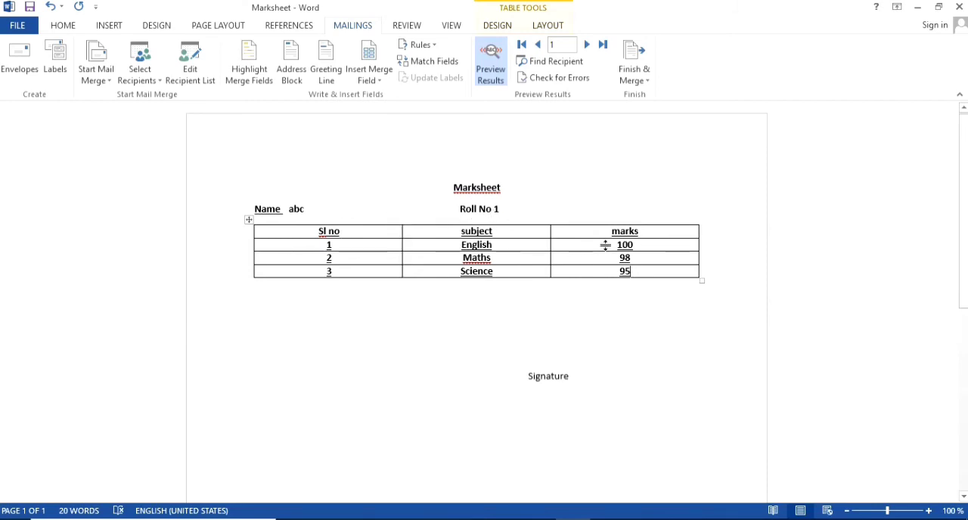
left_click(586, 45)
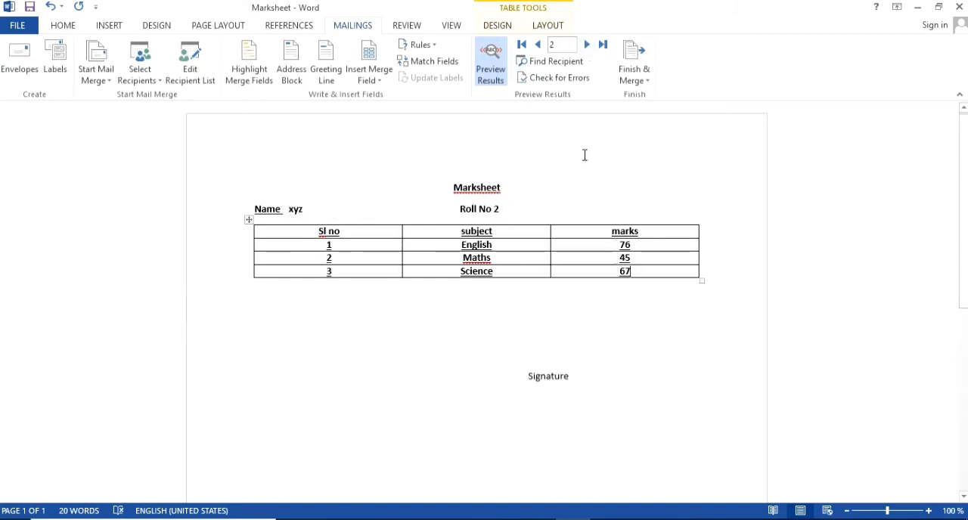
left_click(586, 46)
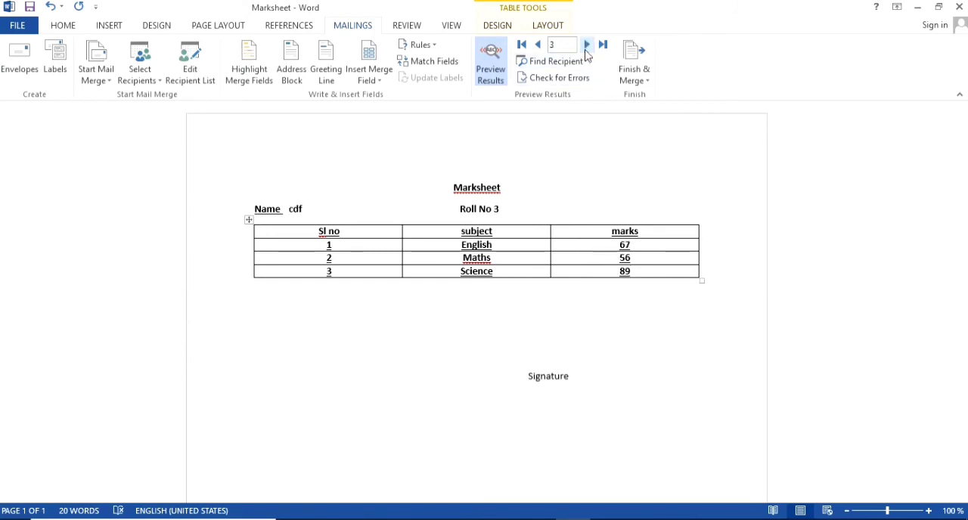
left_click(521, 45)
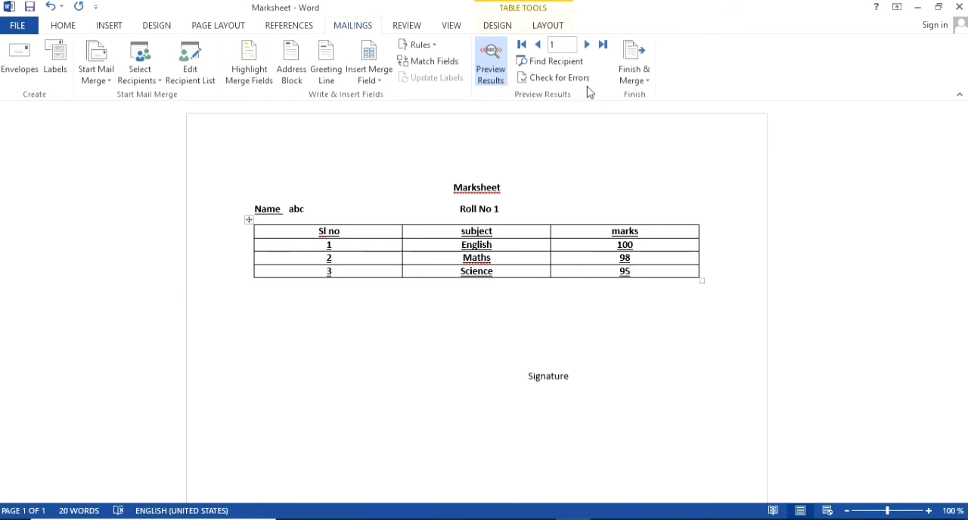
- Merge all records into a new document of individual marksheets and look through its pages
left_click(640, 81)
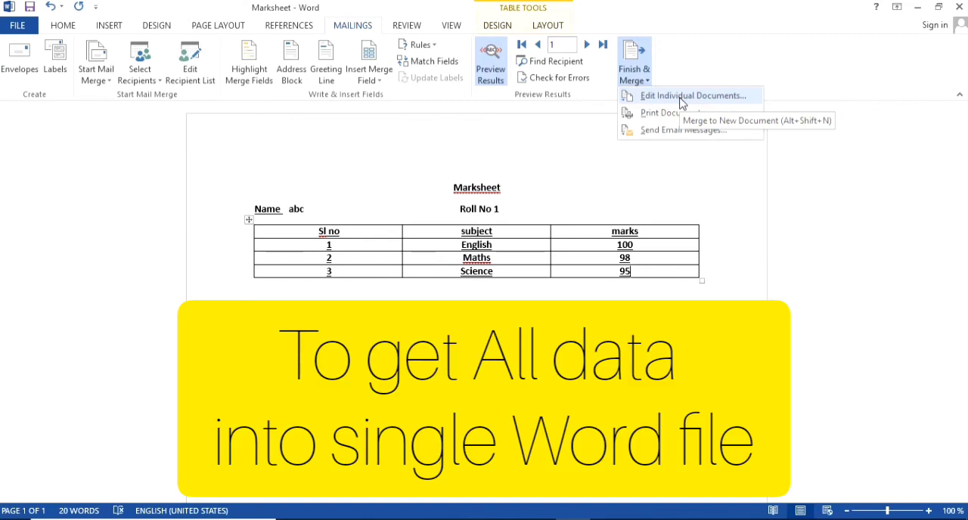
left_click(681, 97)
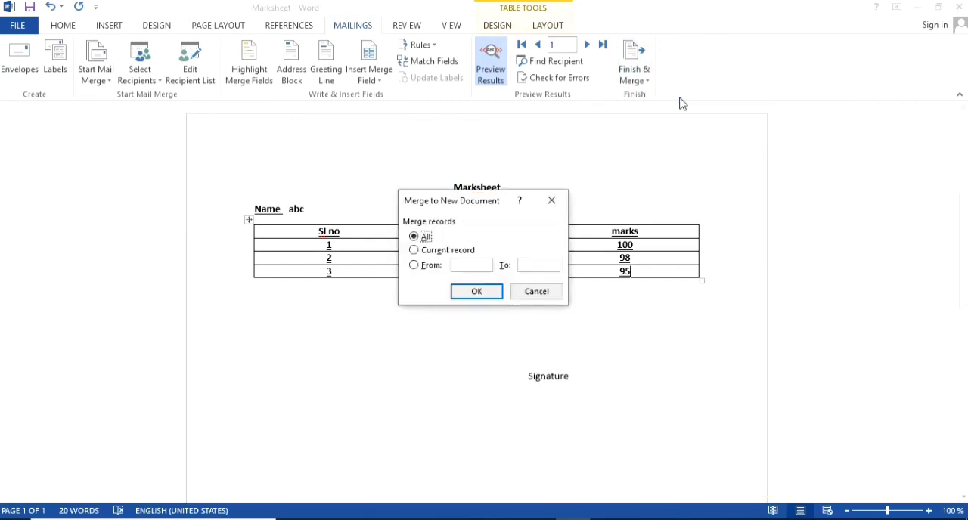
left_click_drag(484, 203, 684, 118)
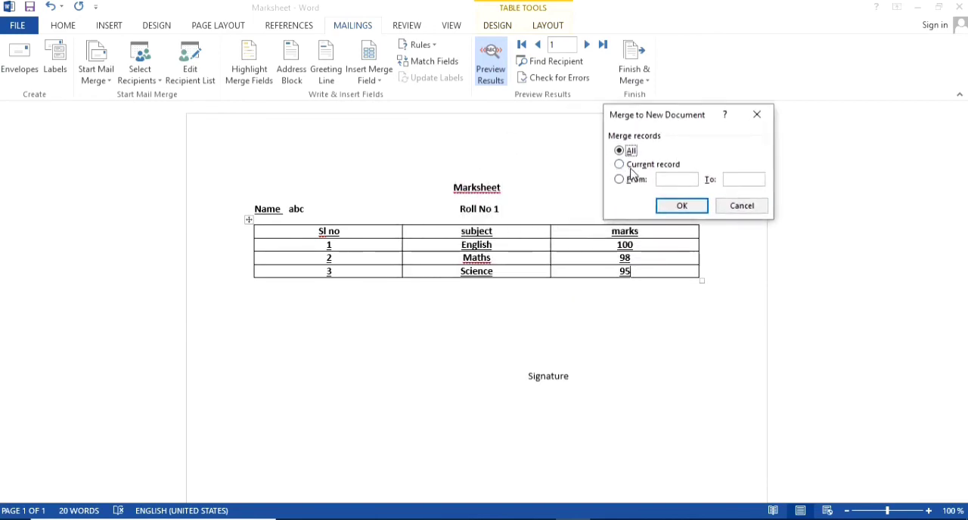
left_click(682, 207)
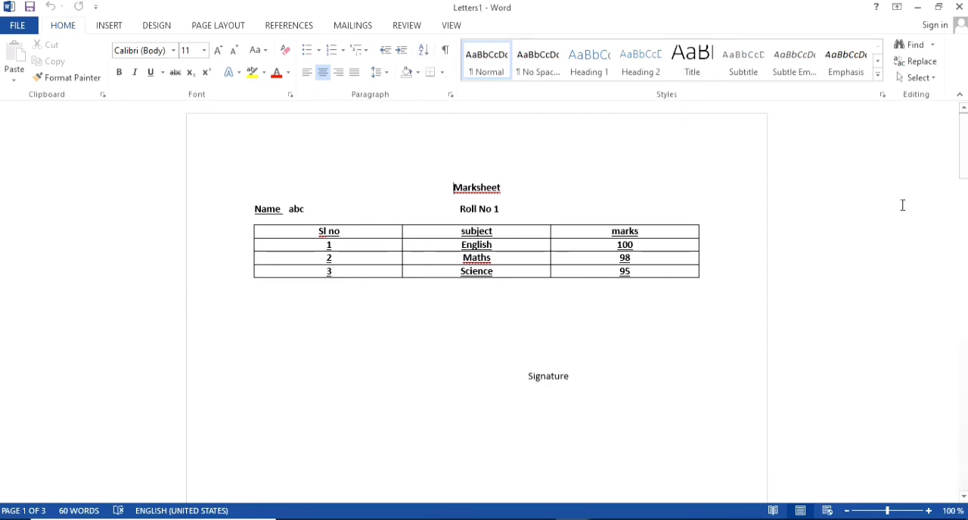
mouse_move(961, 170)
left_mouse_down()
mouse_move(953, 431)
mouse_move(963, 388)
mouse_move(964, 151)
left_mouse_up()
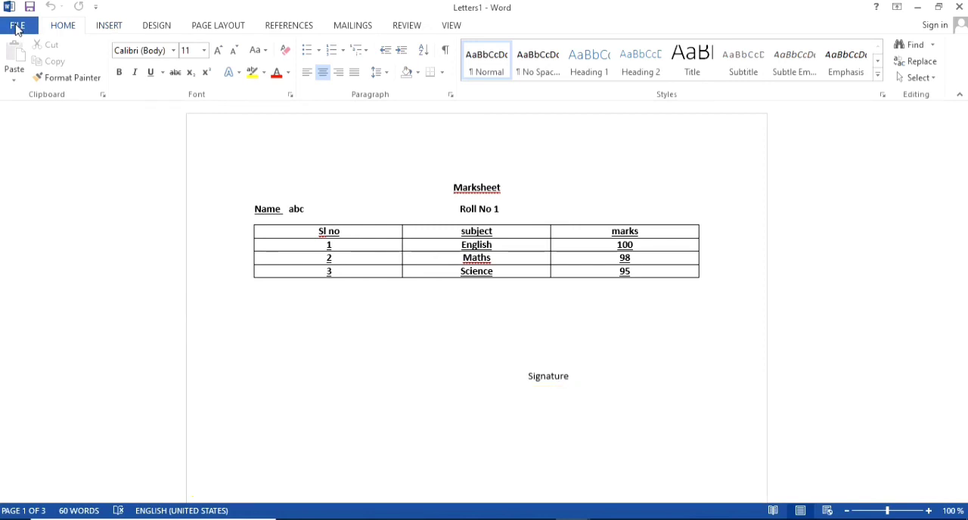
- Save the merged document to the Desktop as a Word Document named Marksheet 1
left_click(17, 25)
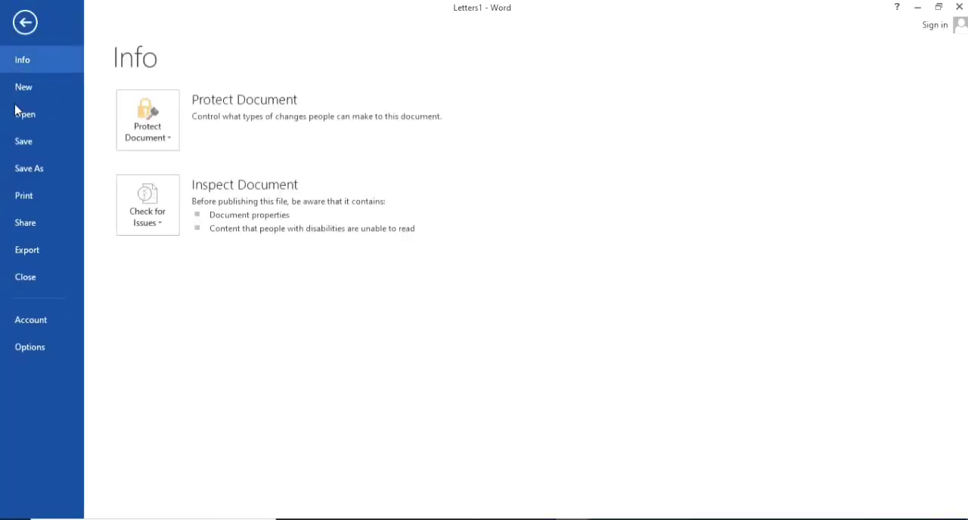
left_click(44, 146)
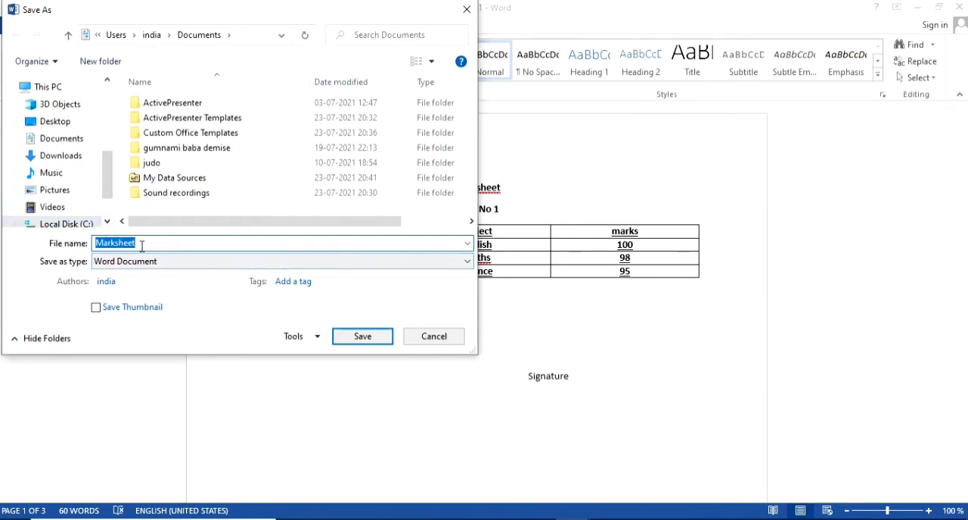
left_click(65, 122)
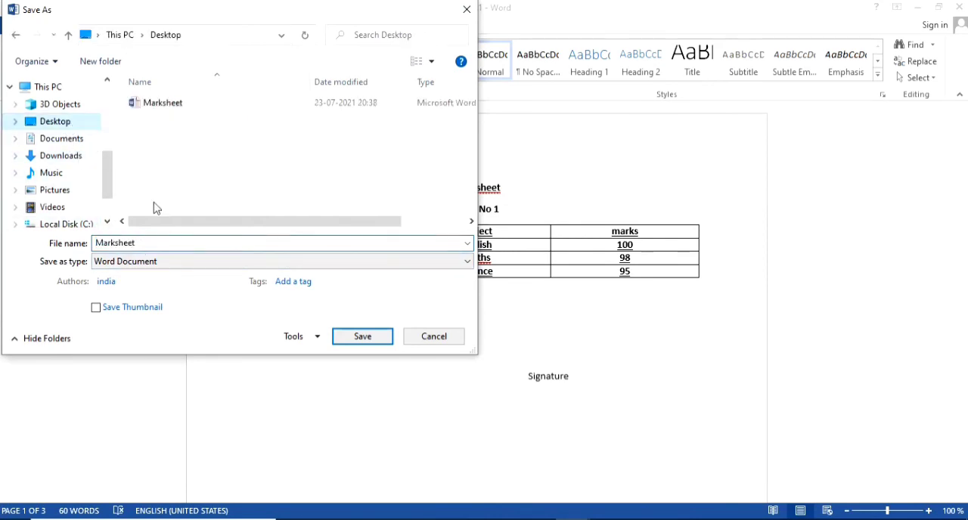
double_click(154, 243)
left_click(154, 242)
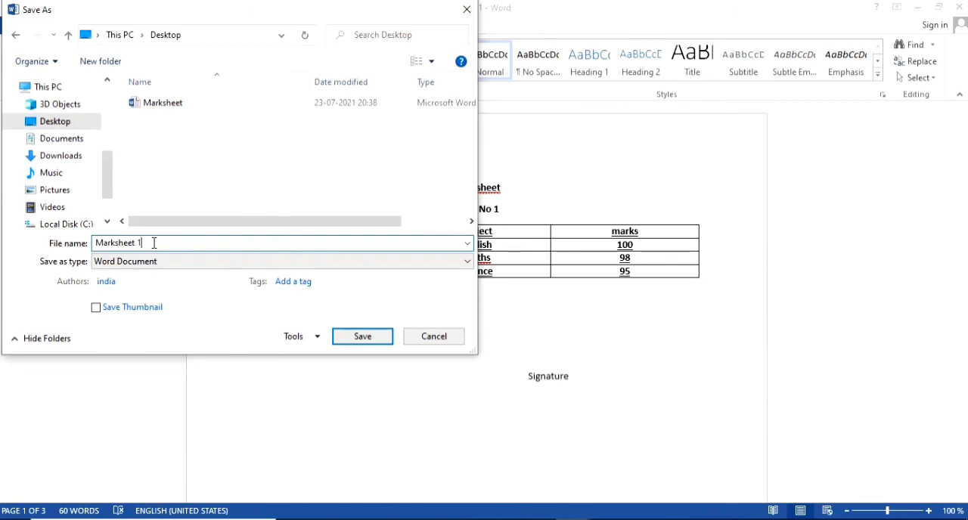
left_click(357, 337)
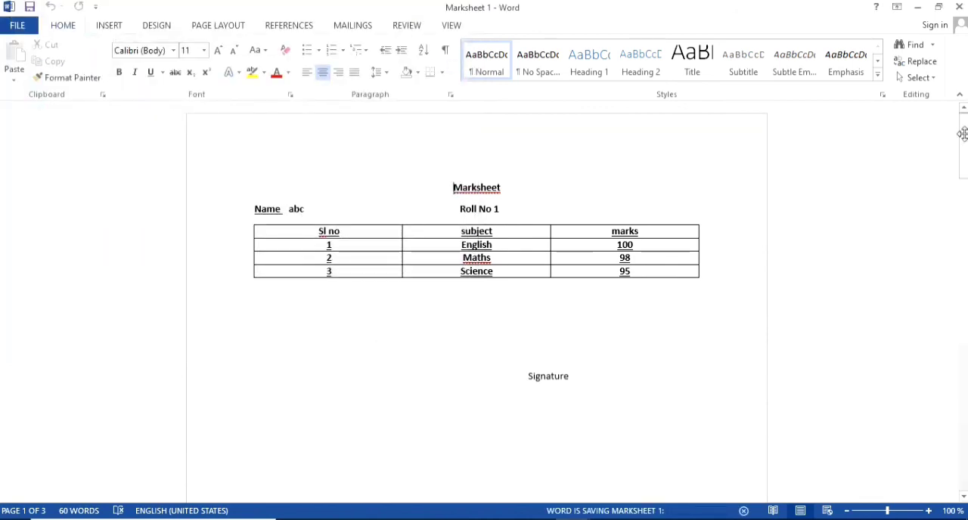